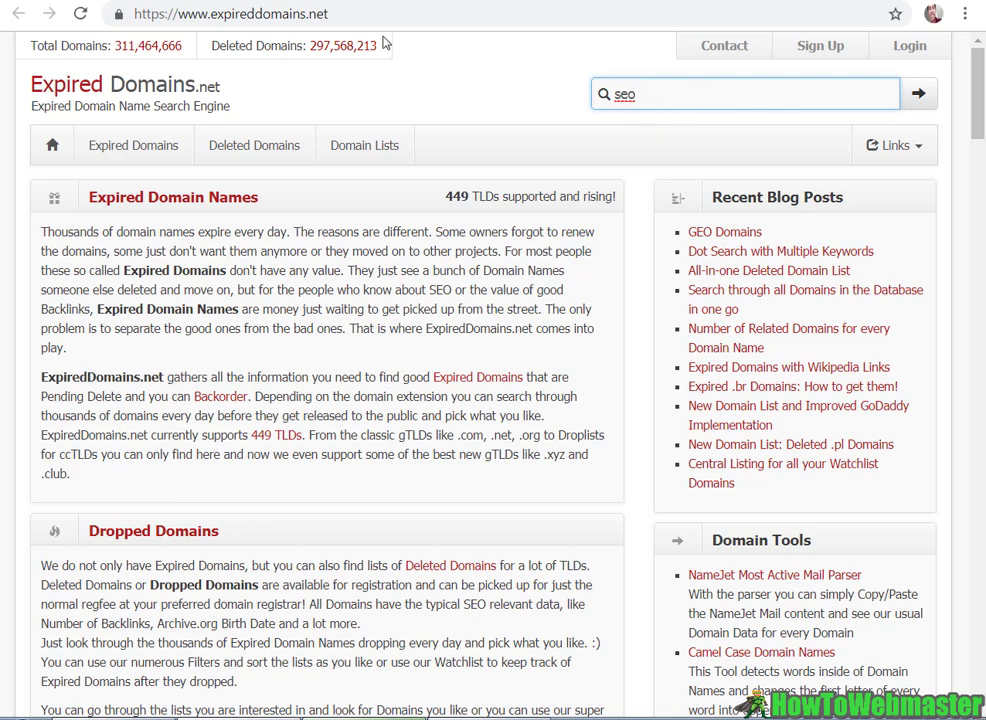
Run the domain name search for "seo" and review the listed domains with their list and status values
key(Return)
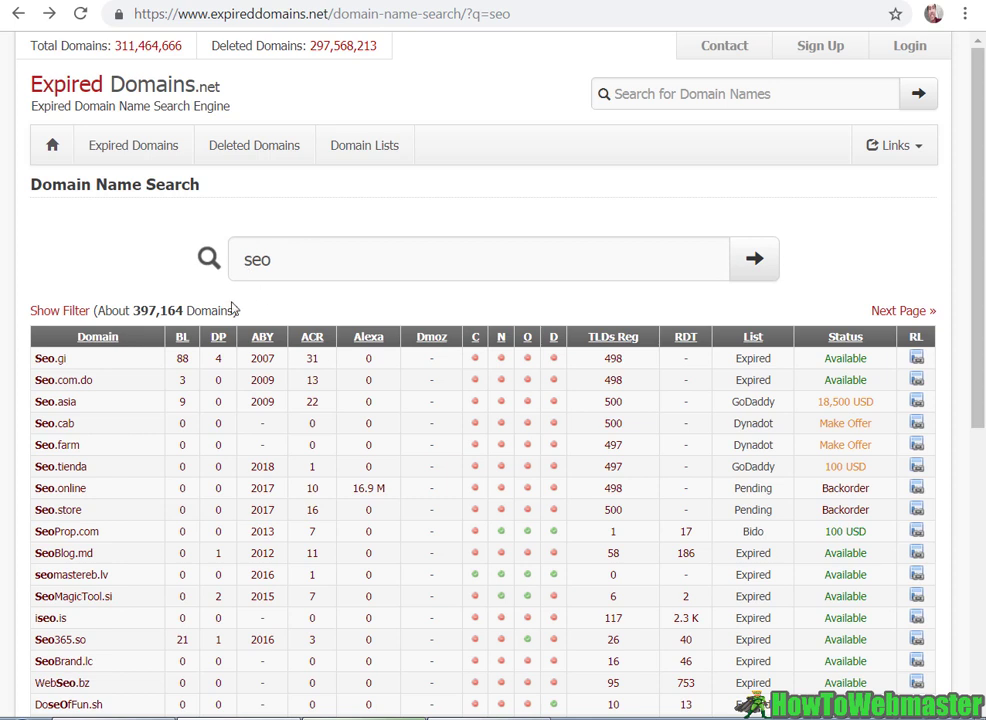
drag(133, 310, 236, 311)
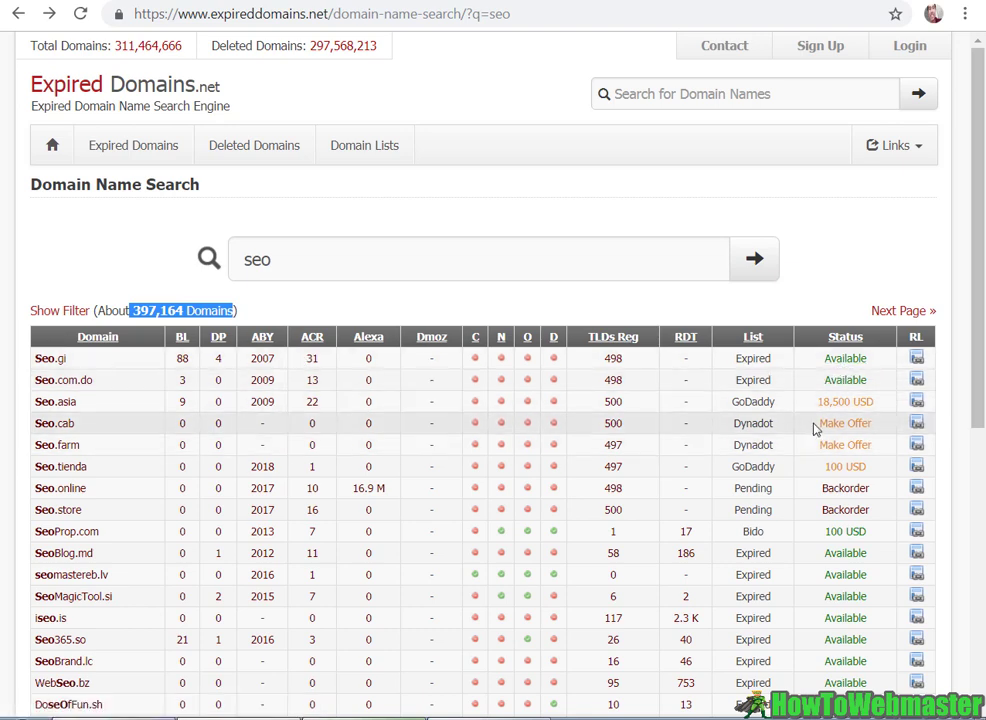
scroll(830, 432, down, 3)
scroll(830, 432, up, 2)
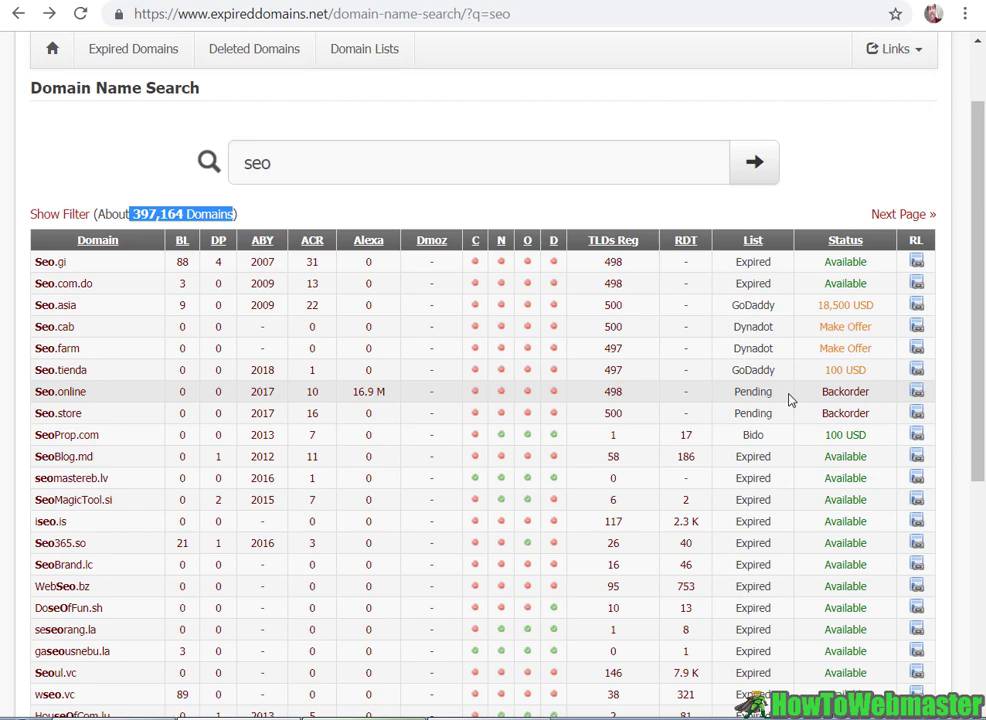
drag(738, 392, 768, 392)
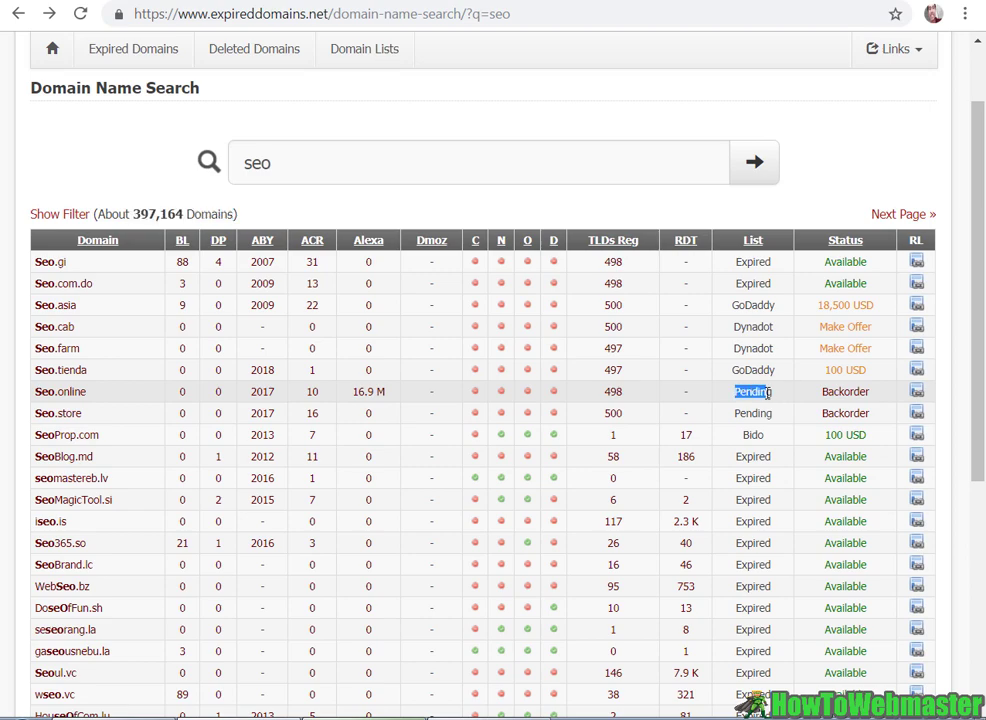
scroll(786, 348, down, 3)
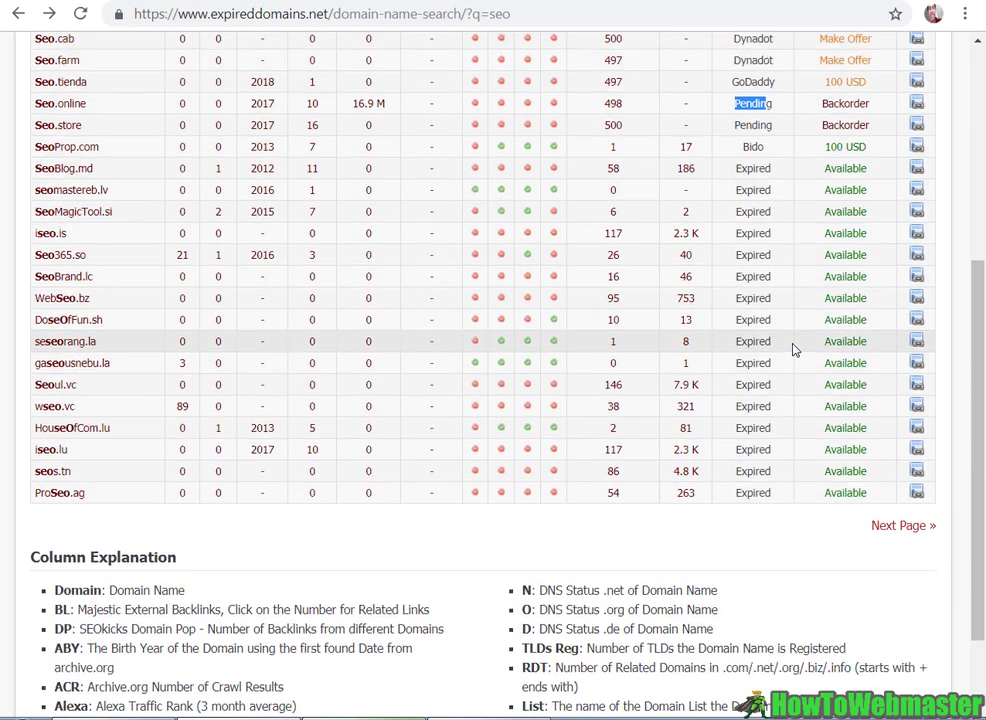
scroll(794, 348, up, 4)
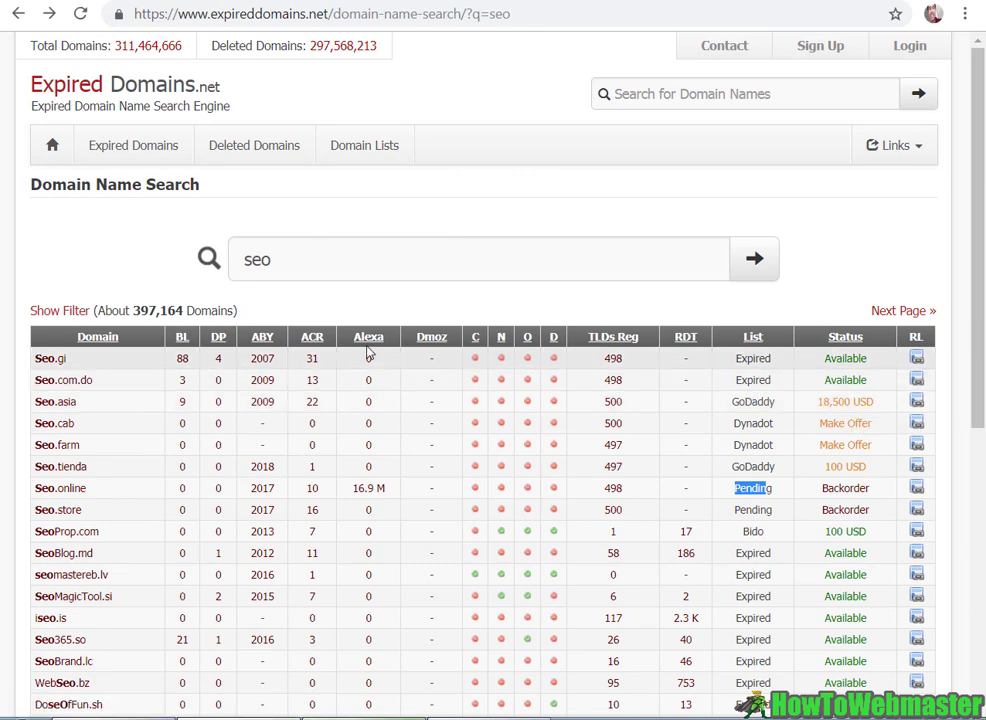
Show the search filter and restrict the domain lists to Deleted Domains
scroll(367, 349, down, 1)
scroll(367, 349, up, 1)
click(52, 311)
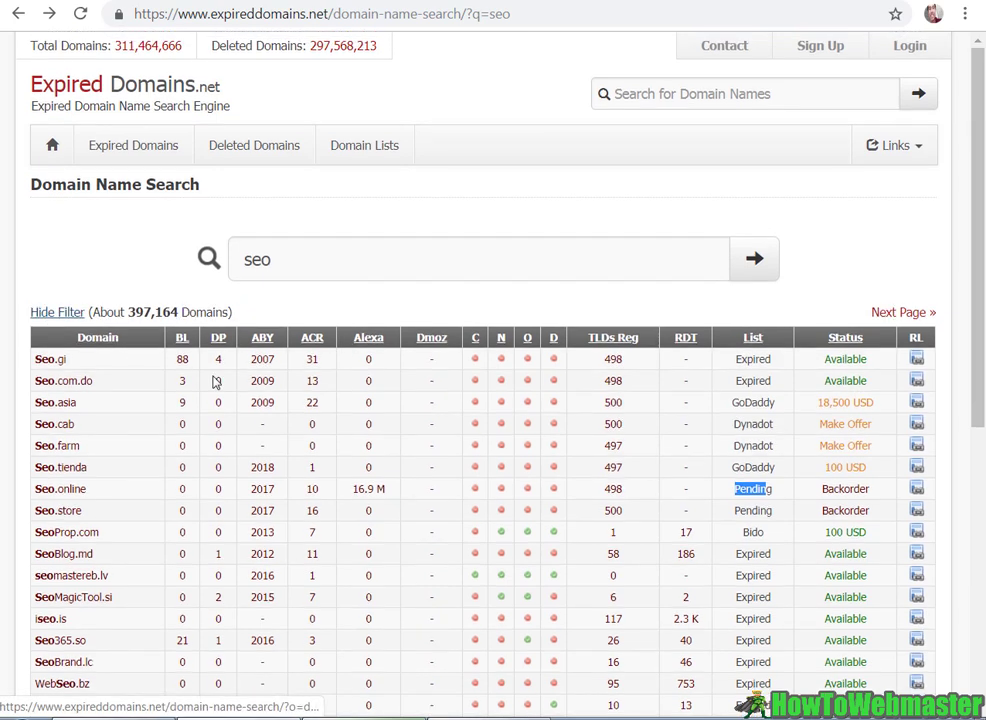
scroll(480, 369, down, 2)
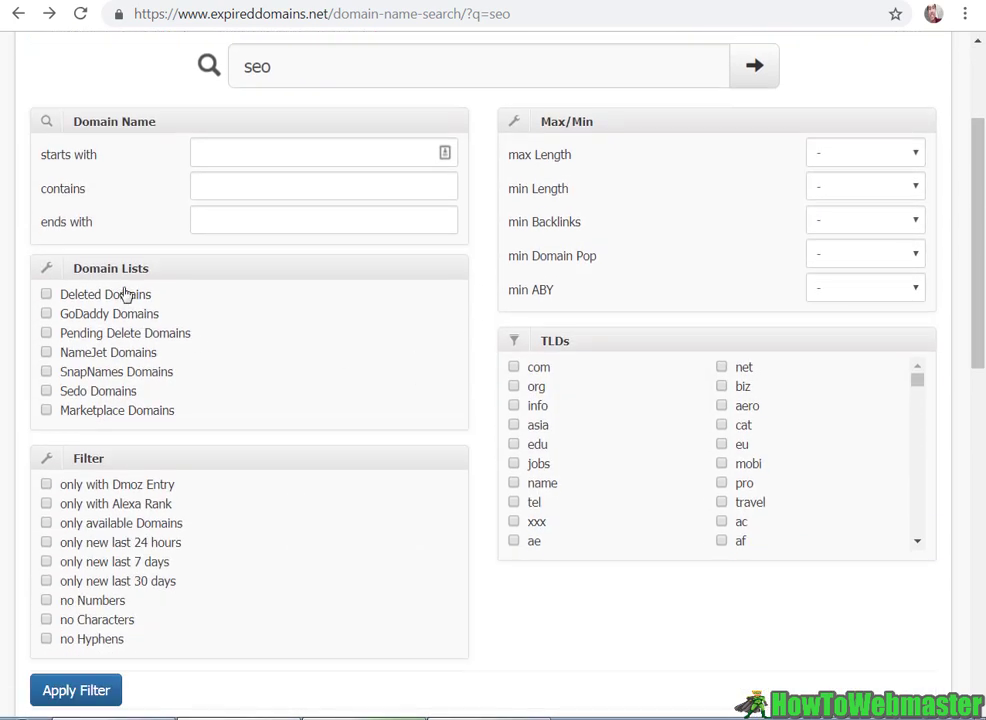
scroll(322, 346, down, 1)
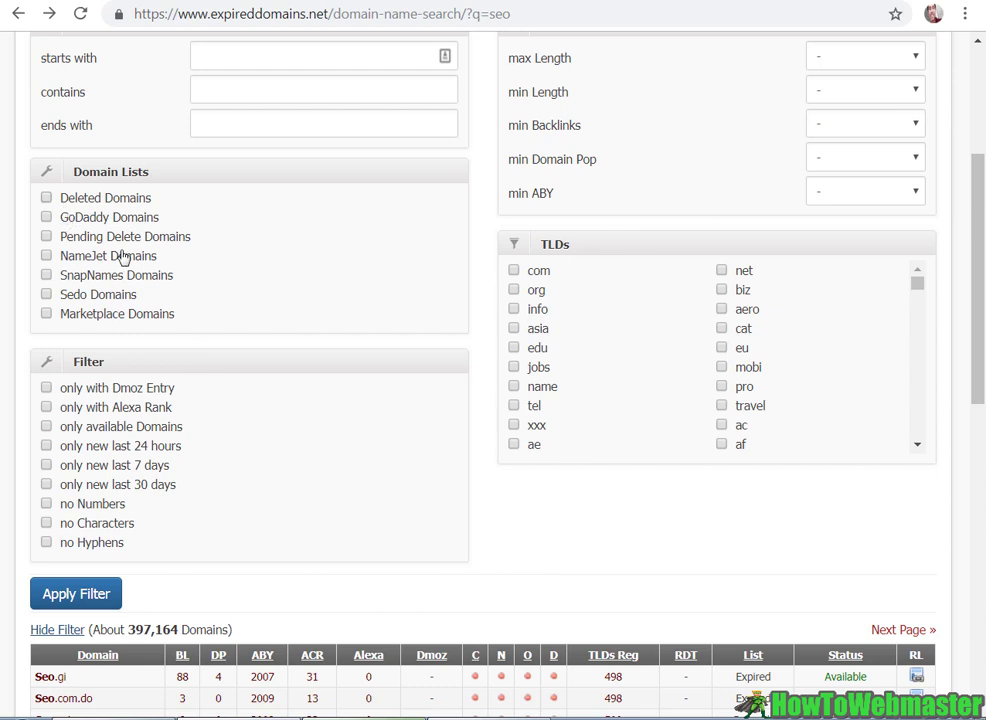
click(46, 199)
Set both the minimum Domain Pop and the minimum Backlinks filters to 10
scroll(497, 508, up, 2)
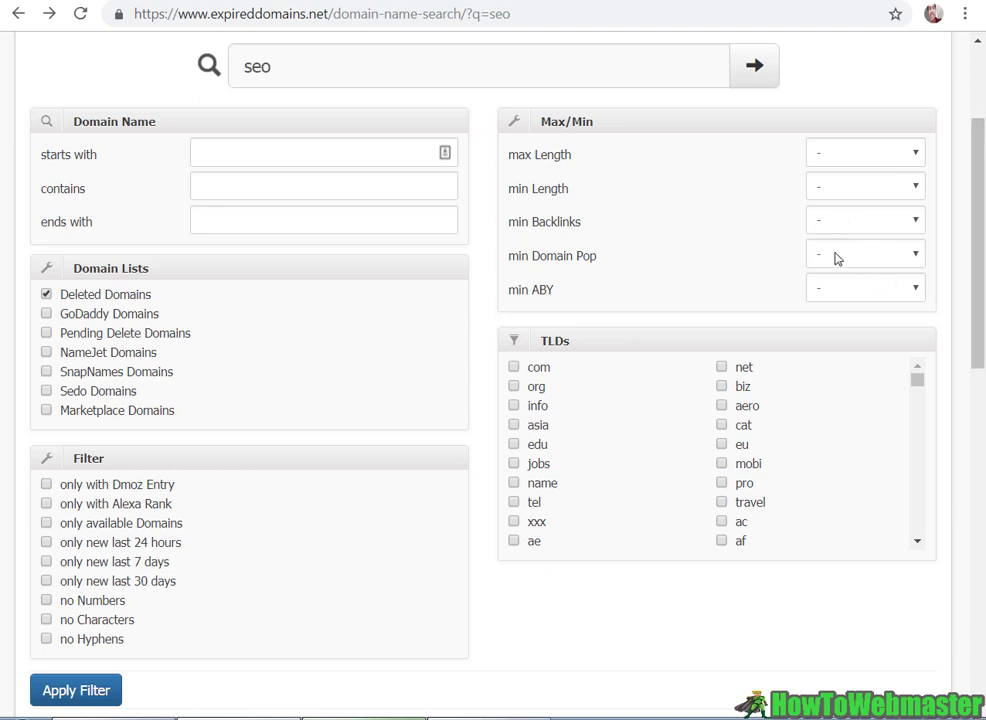
scroll(837, 258, down, 1)
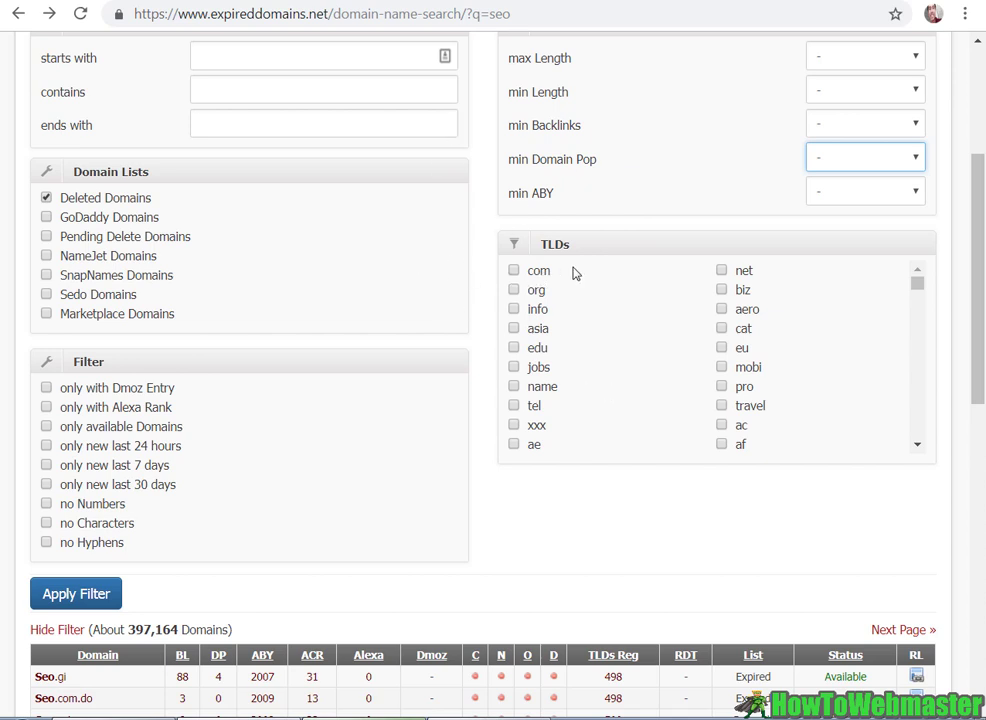
click(848, 170)
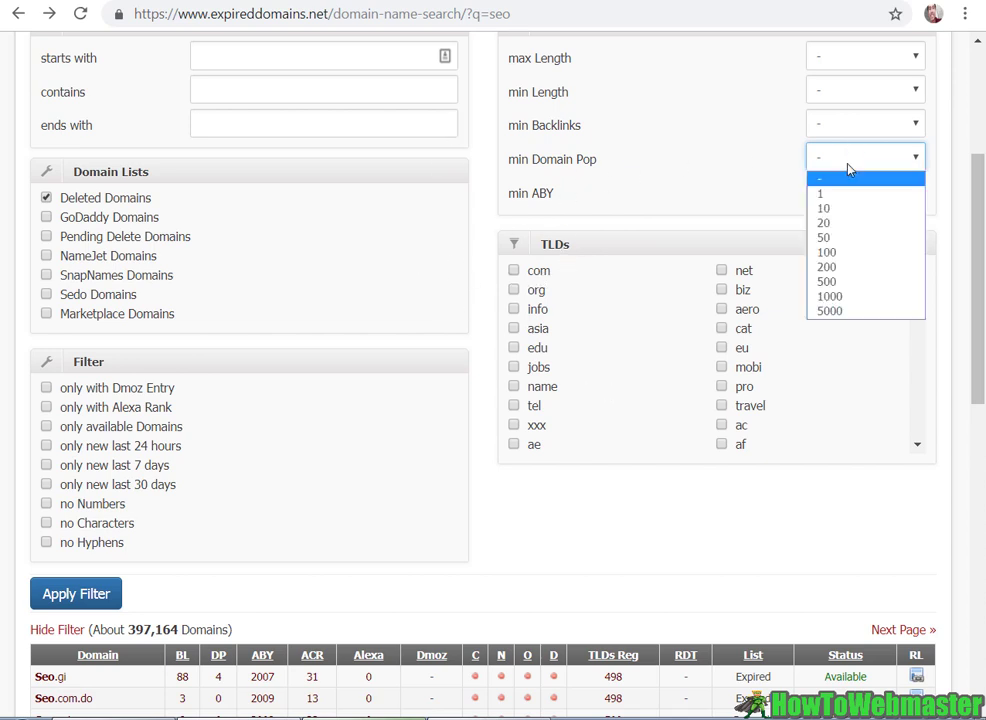
click(824, 209)
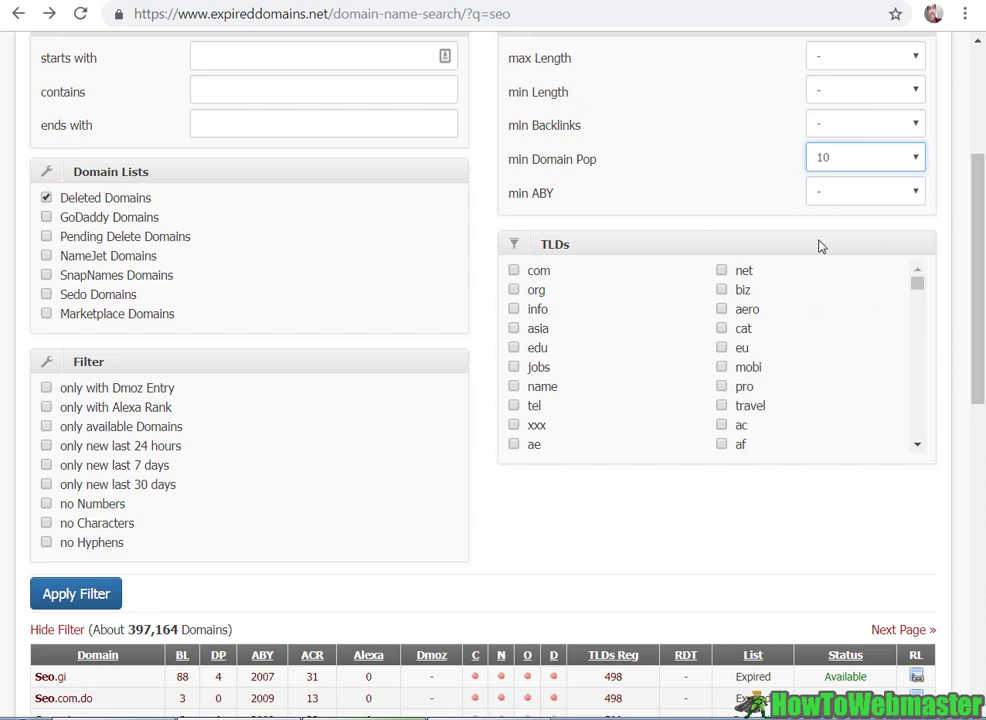
click(857, 123)
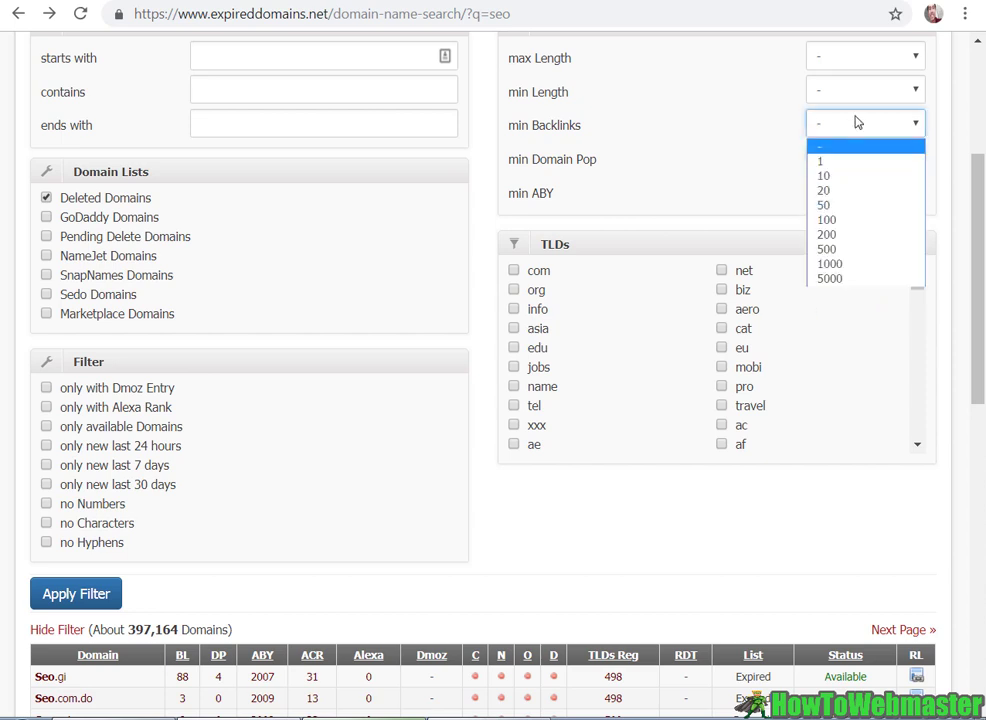
click(833, 176)
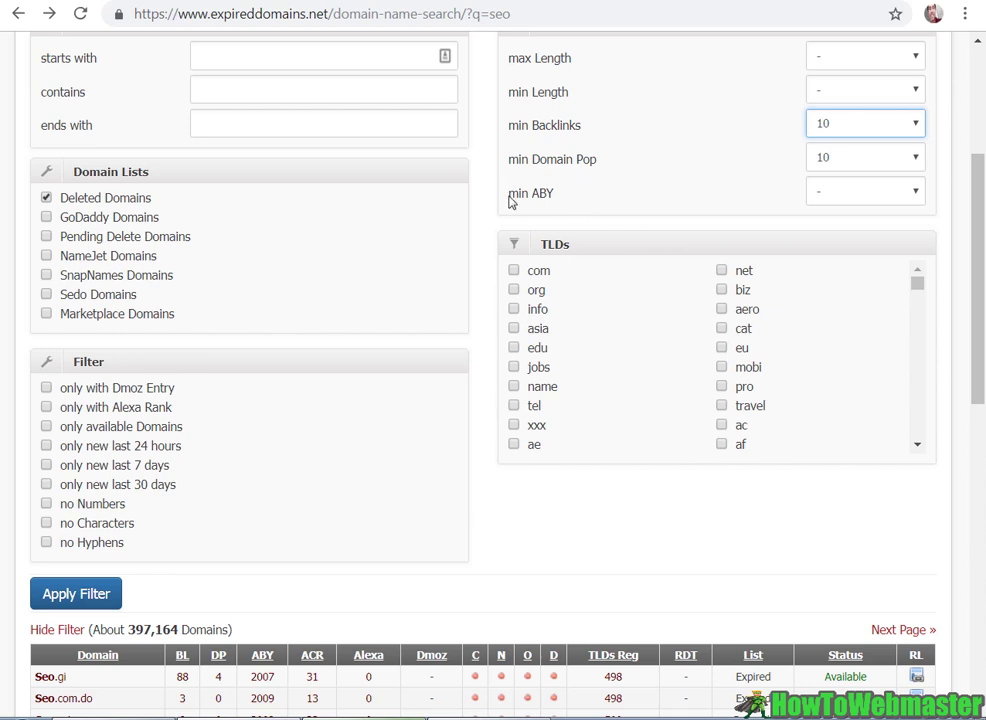
Look through the year choices for min ABY and the available TLD options in the filter
click(825, 196)
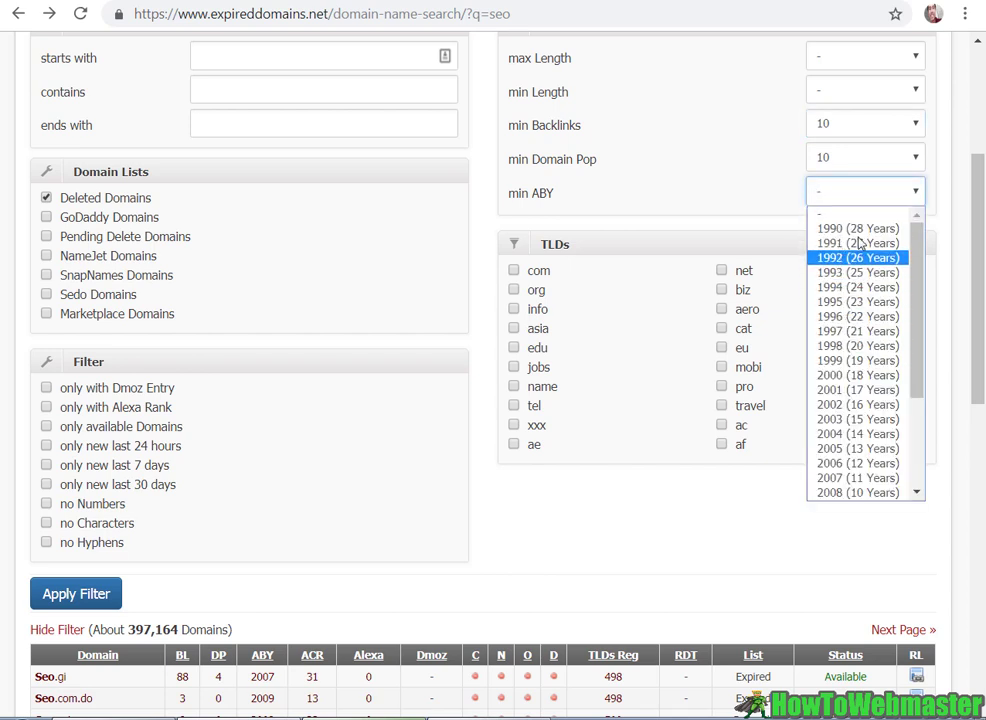
mouse_move(918, 280)
mouse_down()
mouse_move(909, 392)
mouse_move(906, 262)
mouse_up()
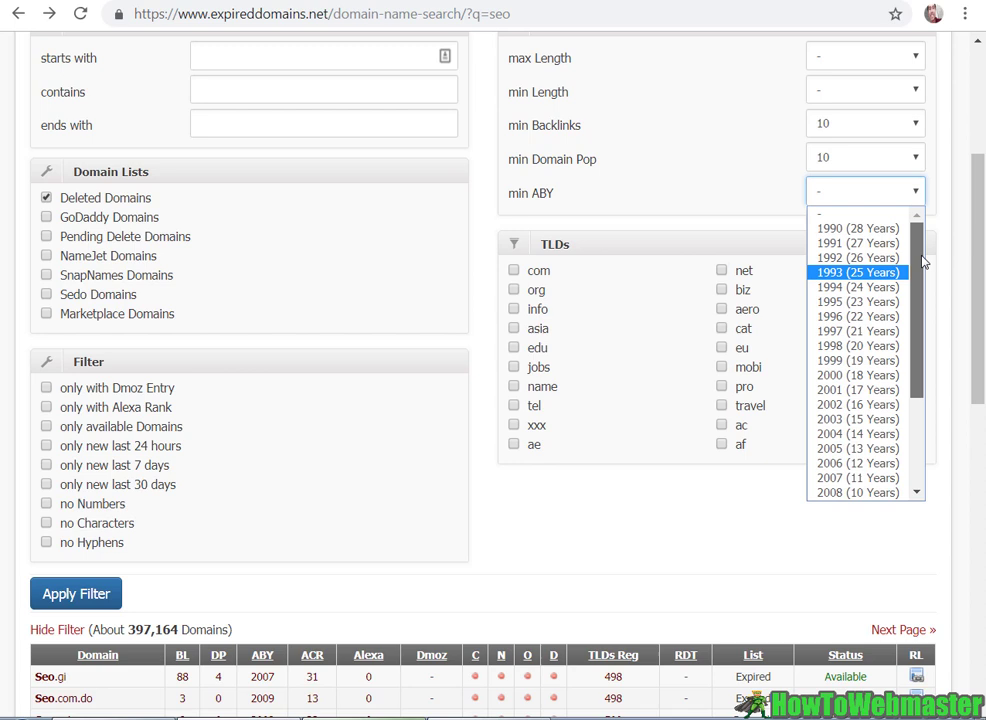
click(634, 209)
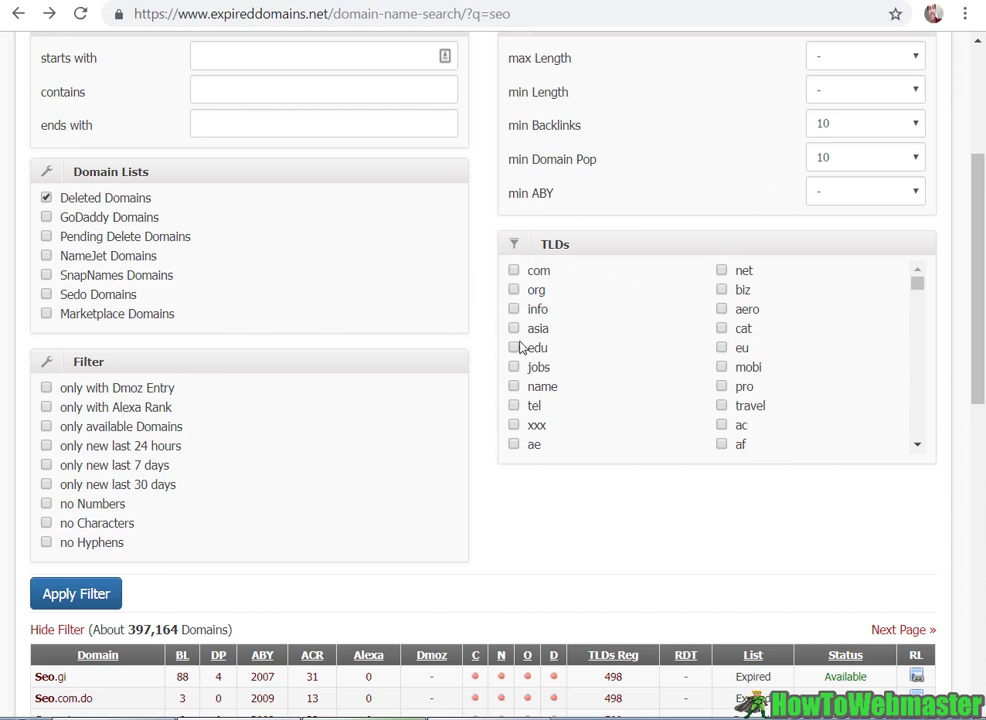
scroll(711, 319, down, 2)
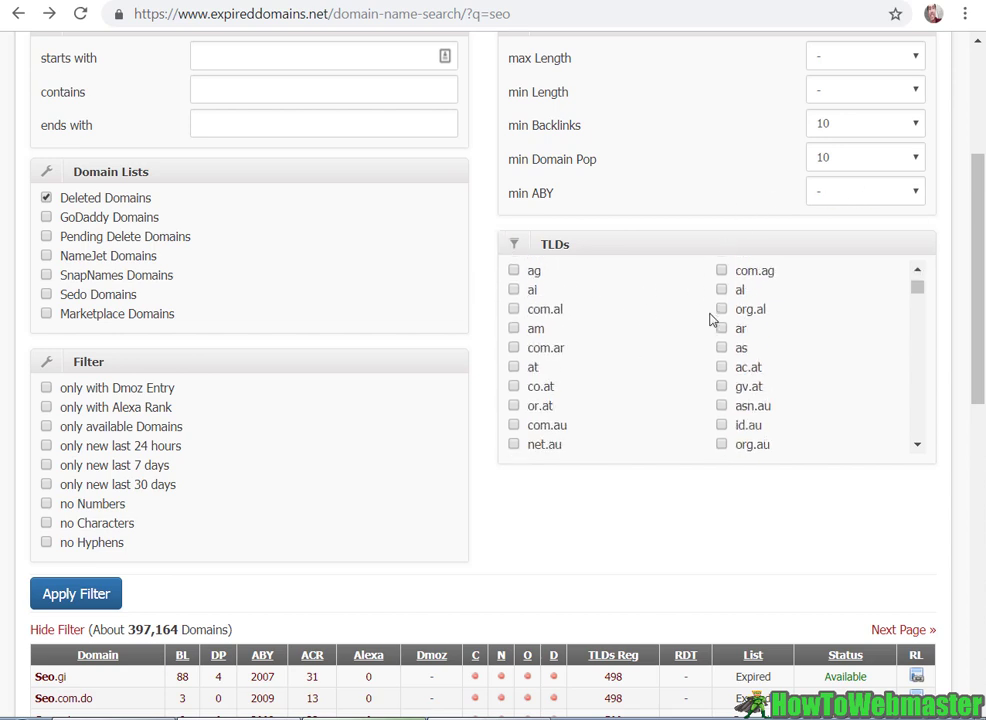
scroll(711, 319, up, 2)
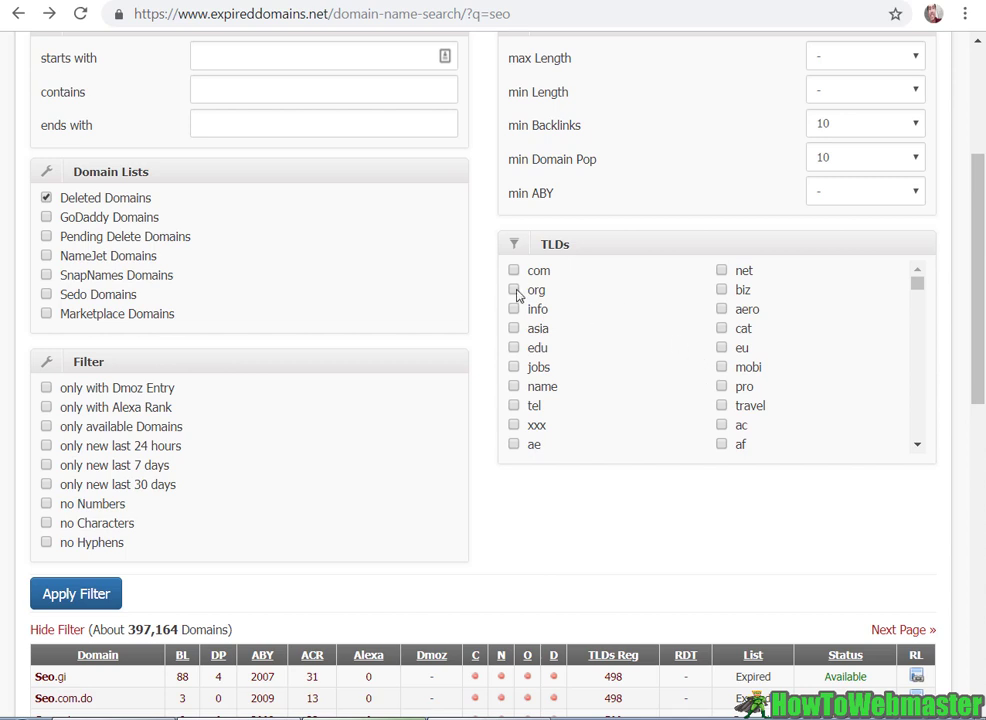
scroll(613, 357, down, 15)
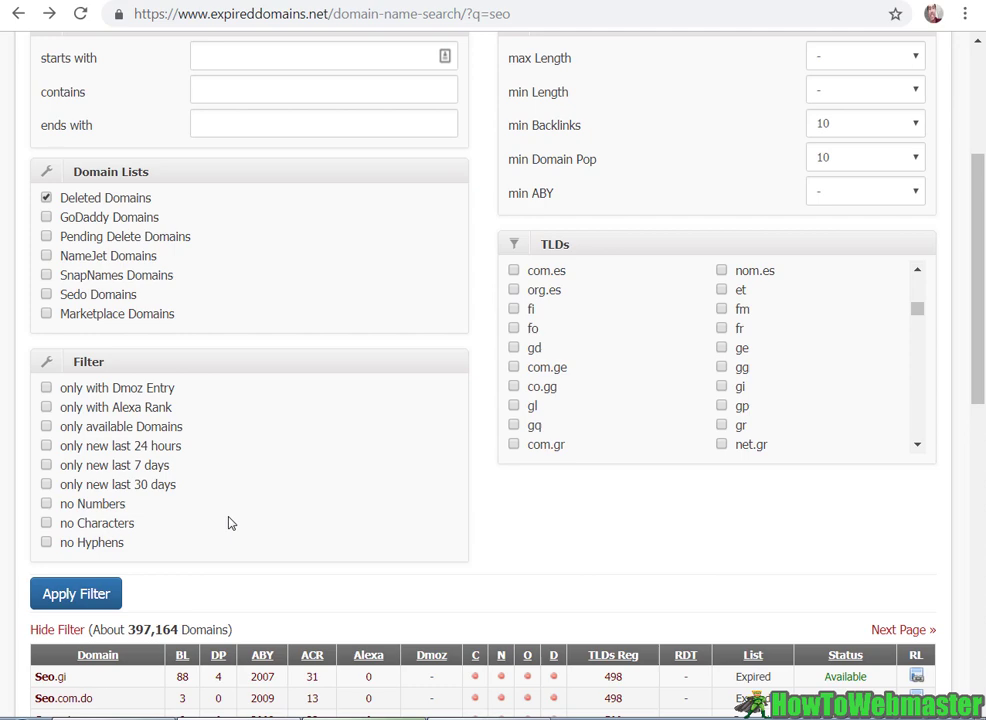
scroll(594, 346, up, 4)
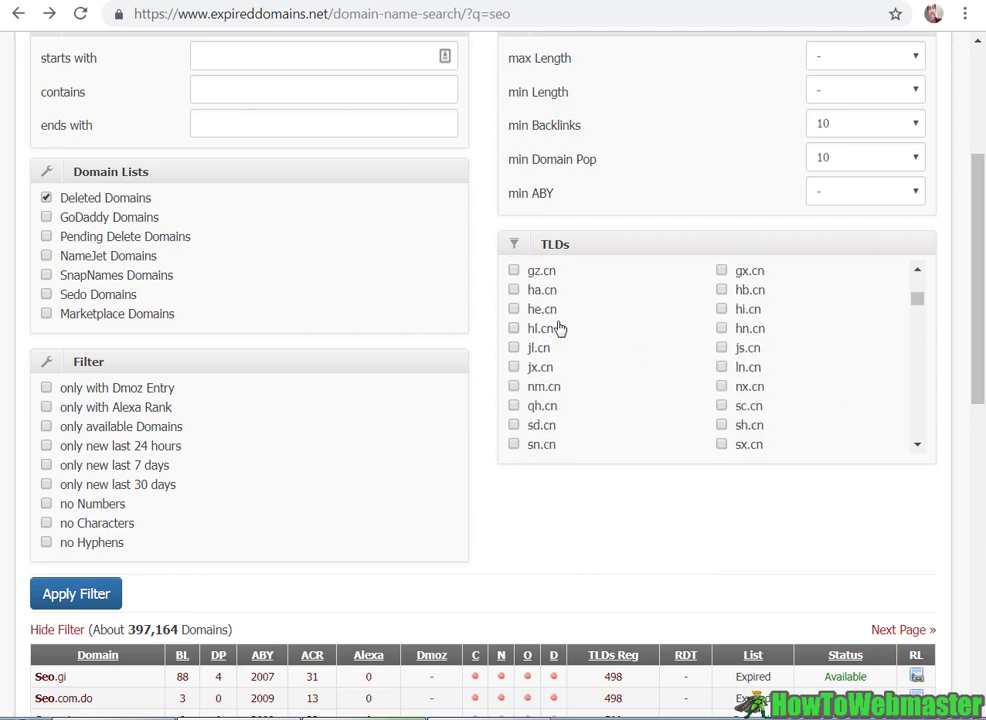
Apply the filter to the "seo" search and review the number and status of the matching domains
scroll(588, 506, down, 2)
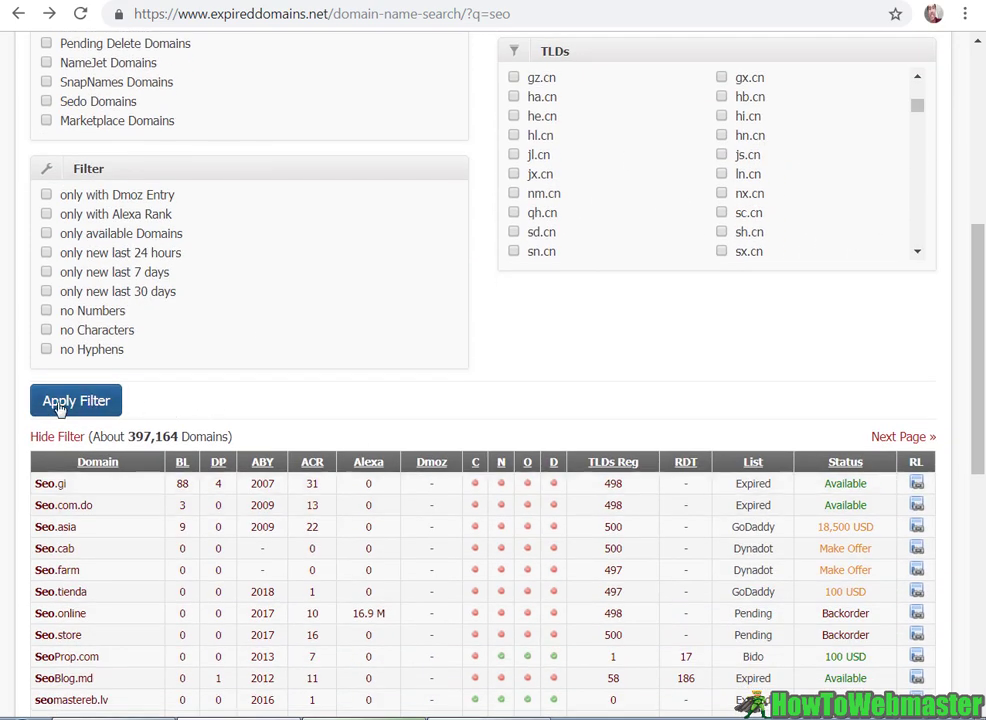
click(60, 404)
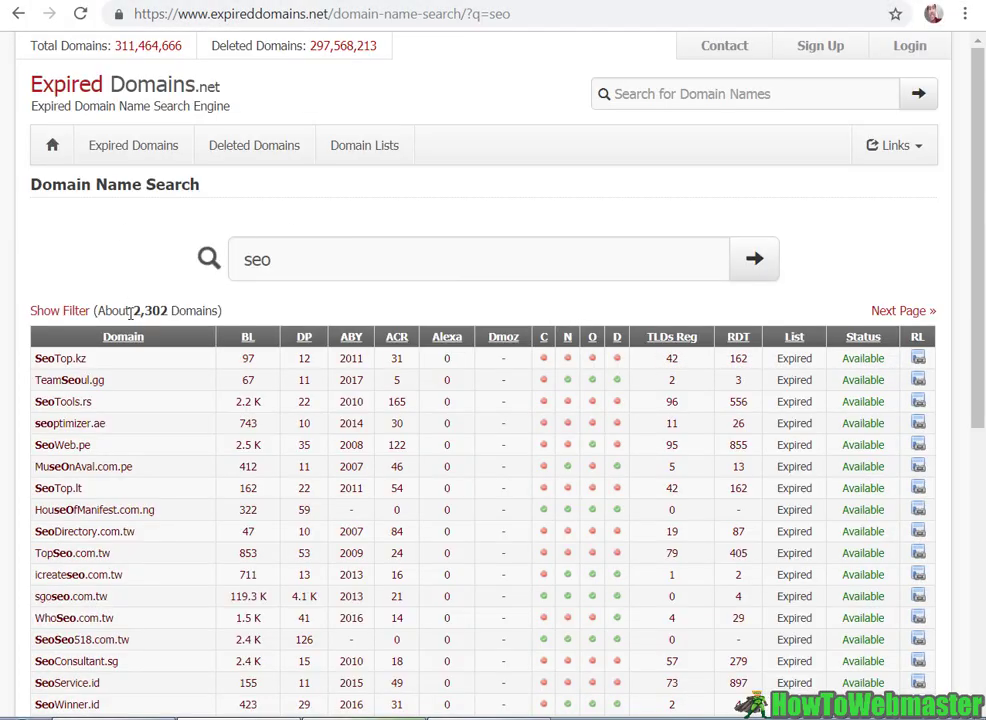
drag(131, 313, 164, 311)
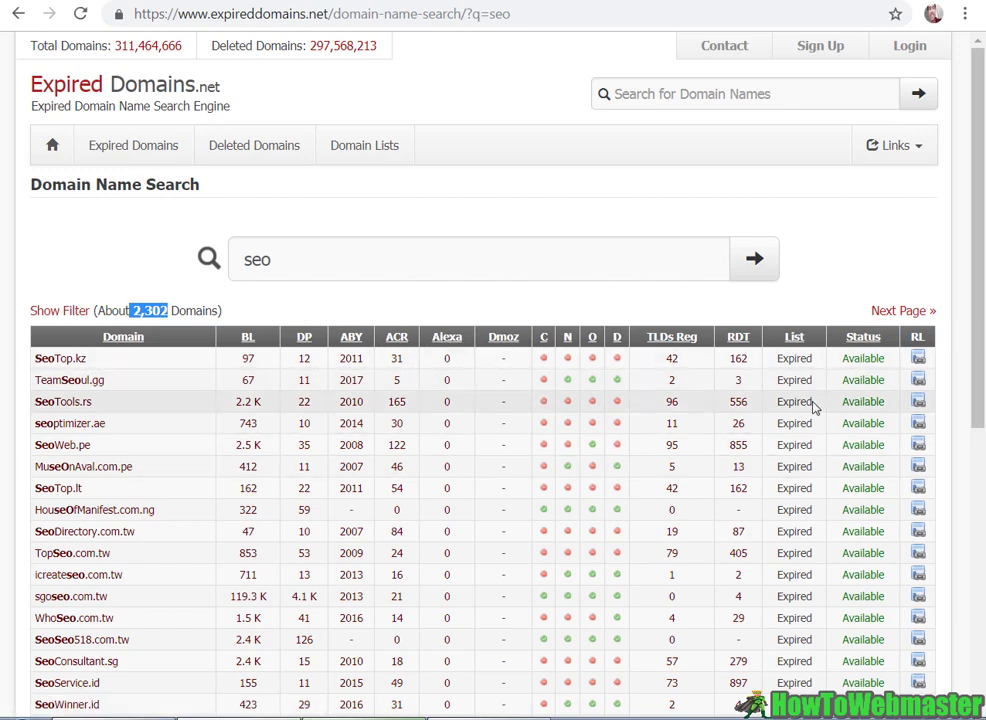
scroll(814, 407, down, 3)
scroll(814, 407, up, 2)
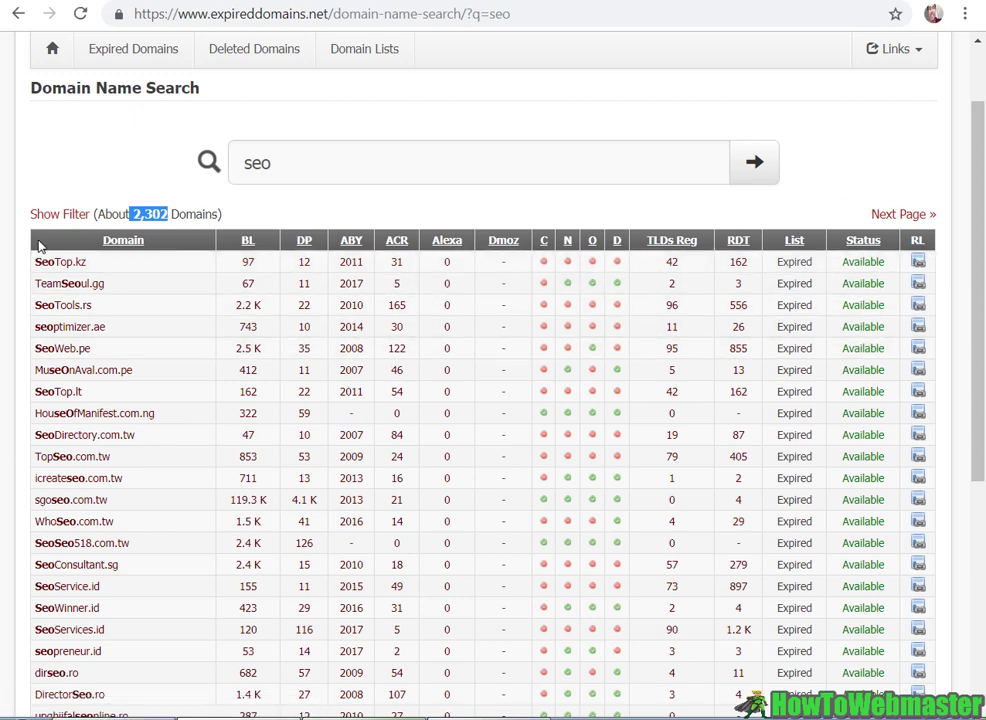
scroll(215, 378, up, 1)
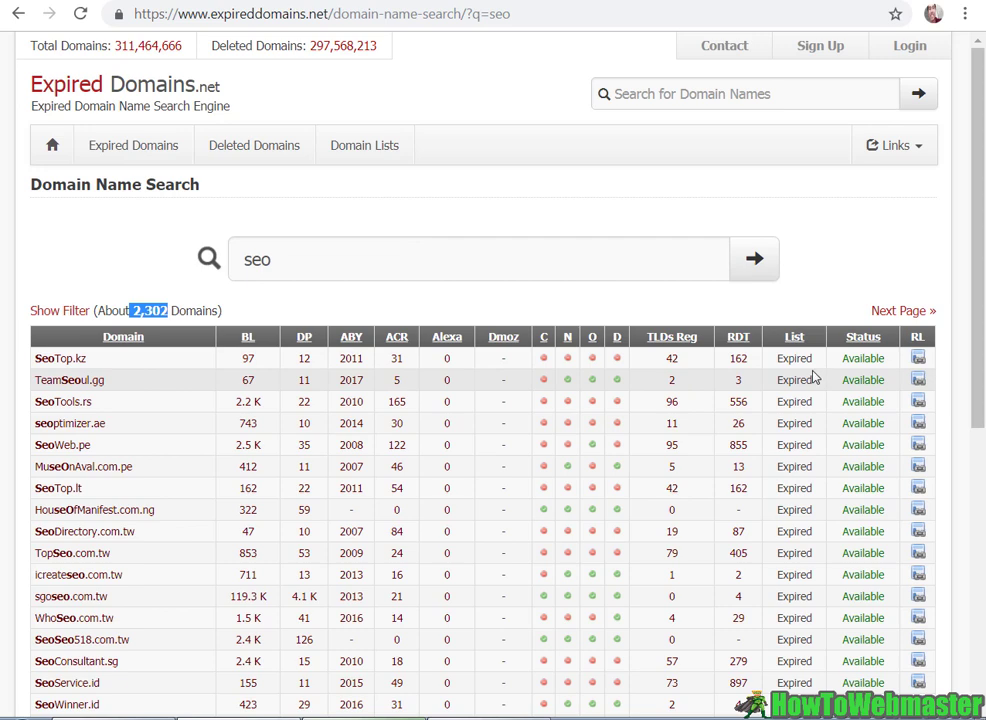
Sort the filtered domains by DP from highest to lowest and look over the list
scroll(847, 366, down, 2)
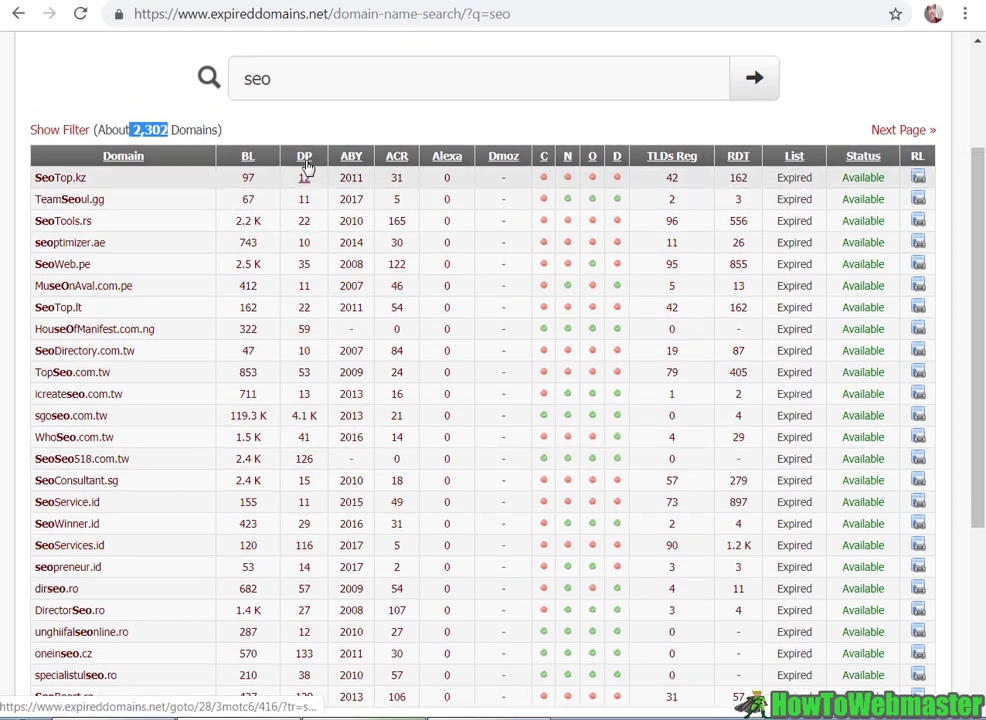
scroll(304, 170, up, 2)
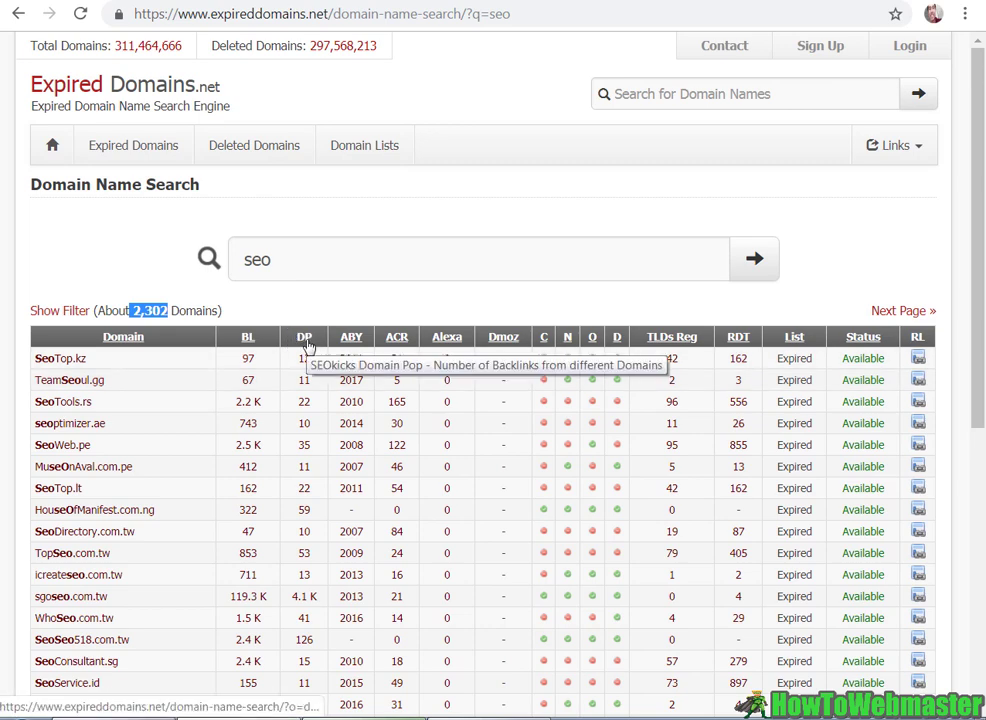
click(306, 341)
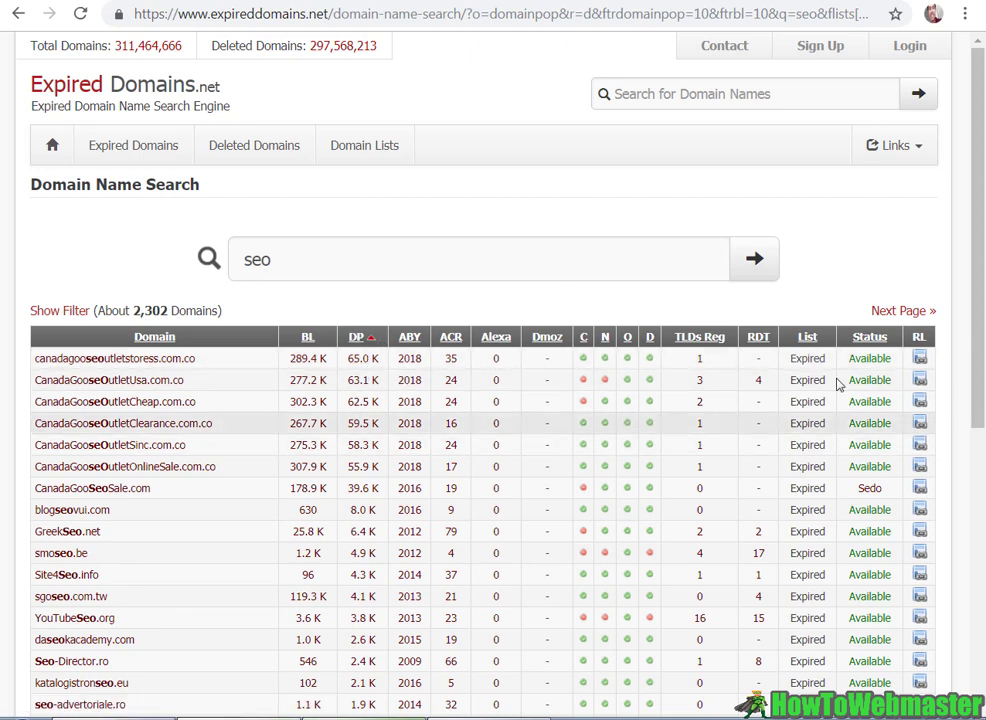
scroll(85, 360, down, 2)
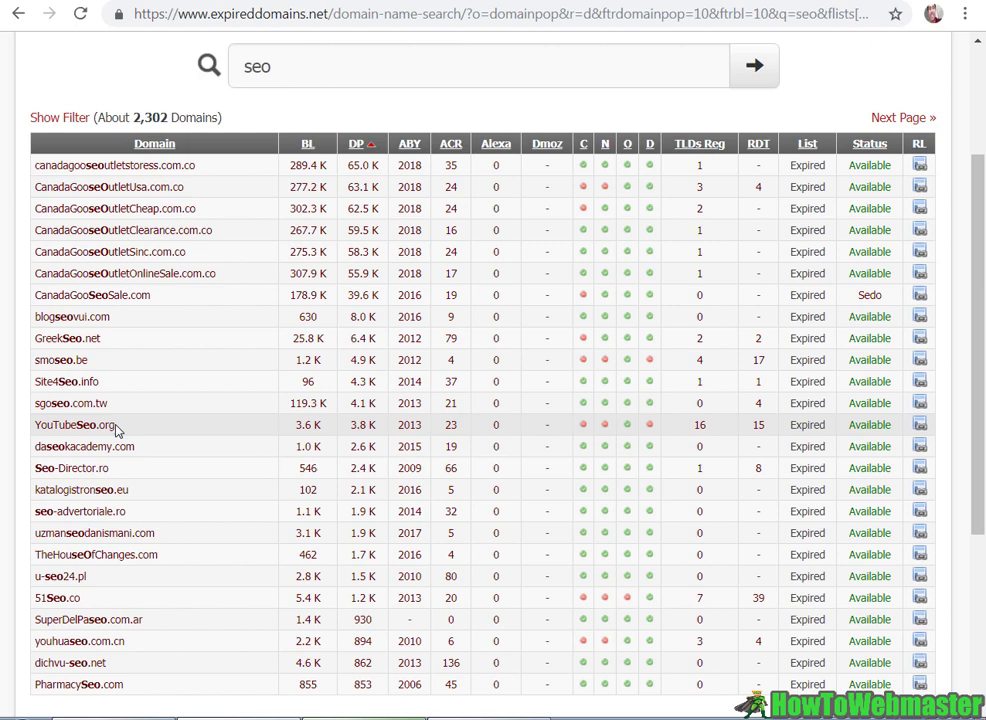
Open the Dynadot registration offer for YouTubeSeo.org from its availability status and check the domain shown there
drag(116, 430, 57, 424)
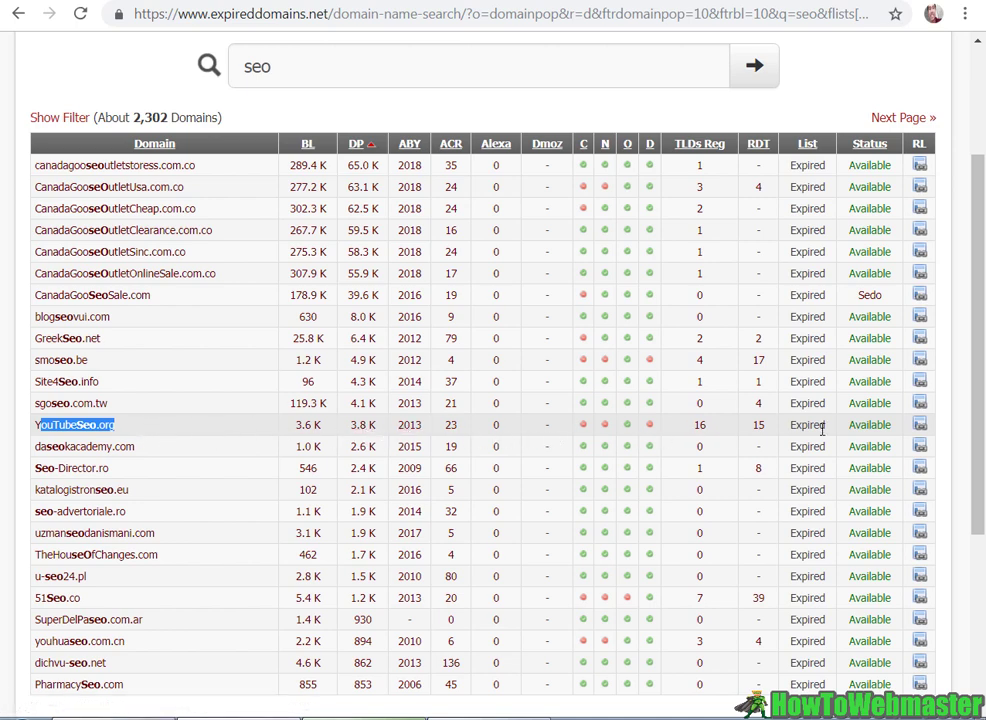
mouse_move(876, 430)
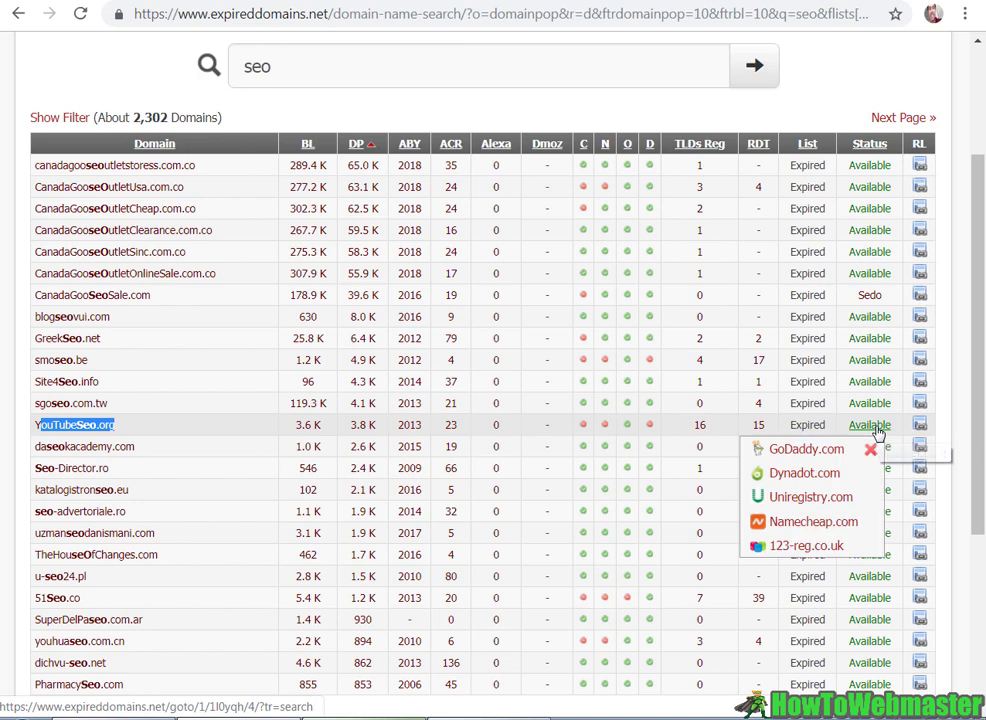
click(797, 478)
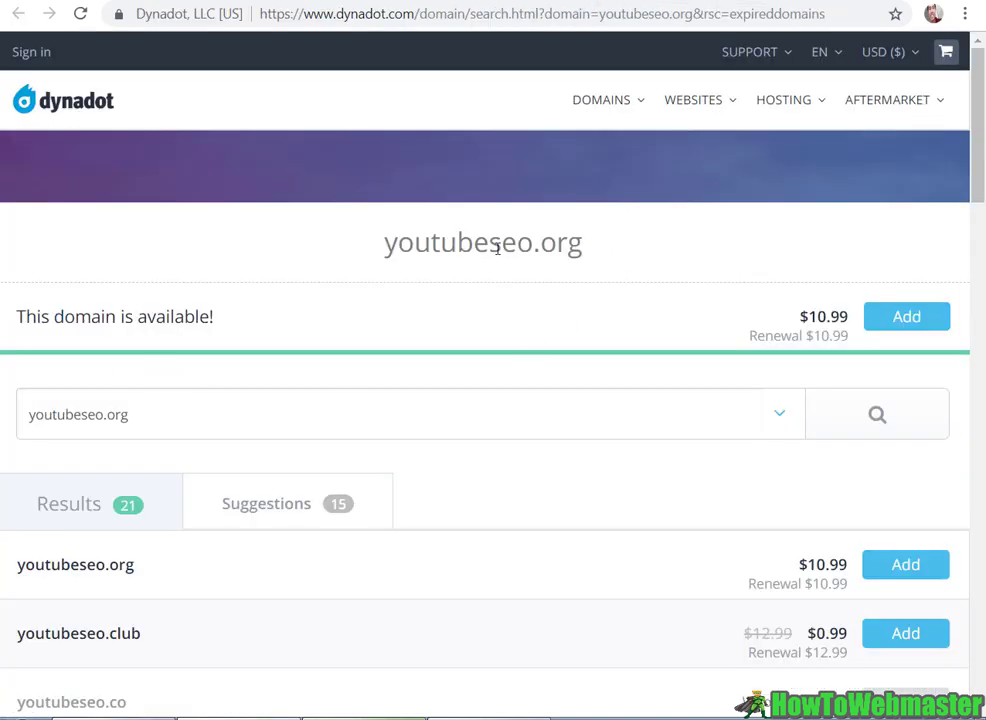
drag(397, 248, 648, 257)
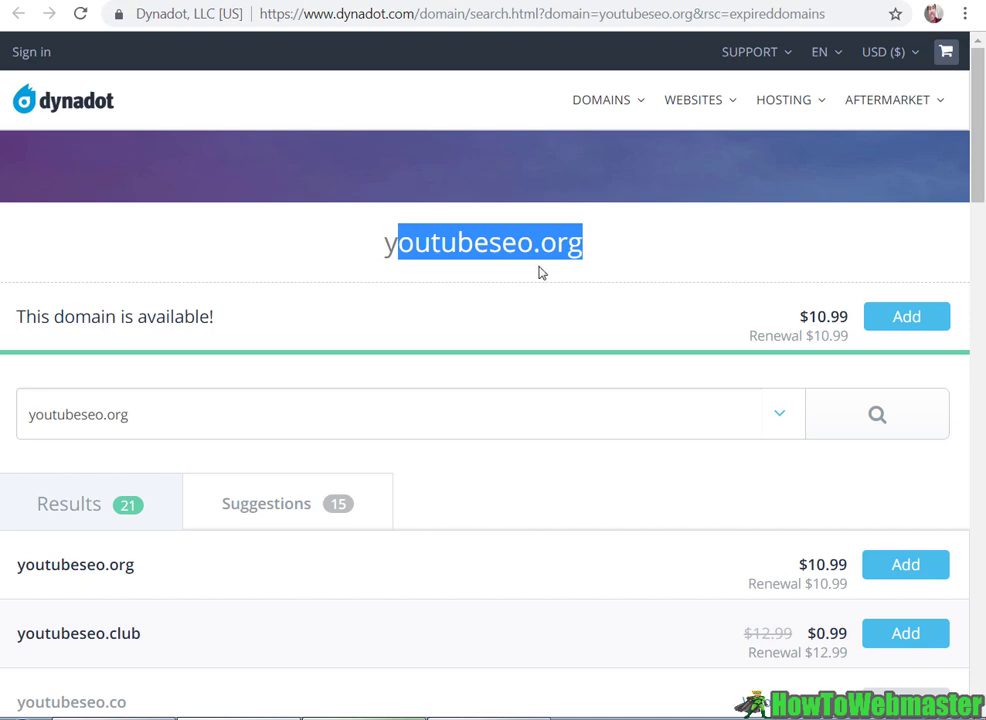
Return to the ExpiredDomains.net list and open the SEMrush backlink report for YouTubeSeo.org from its BL value
click(307, 3)
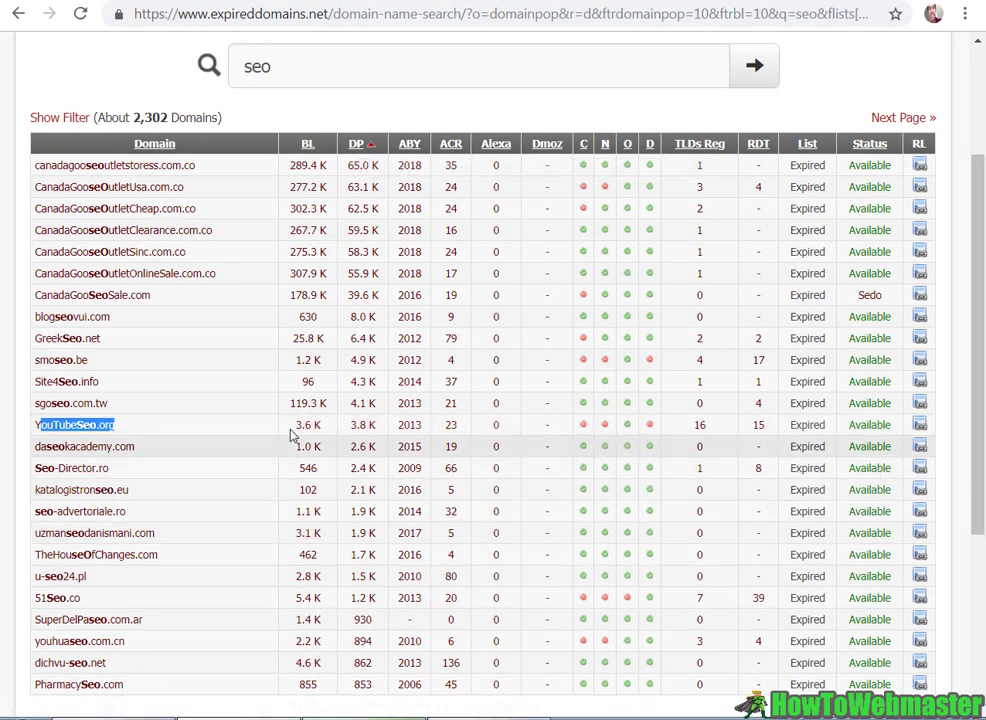
mouse_move(309, 428)
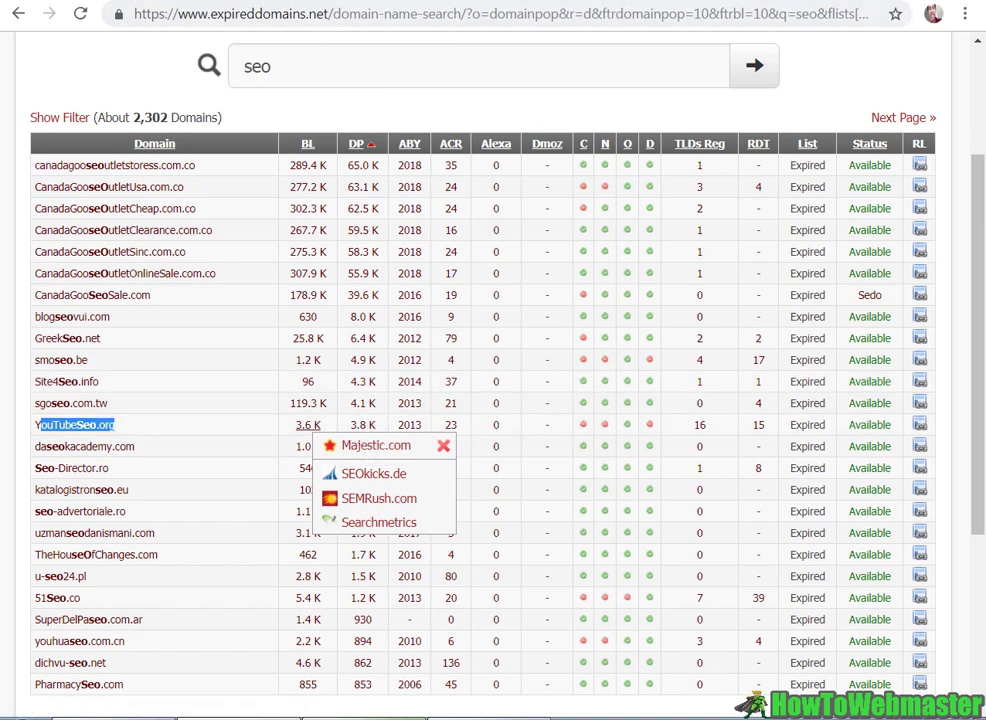
key(ctrl+Tab)
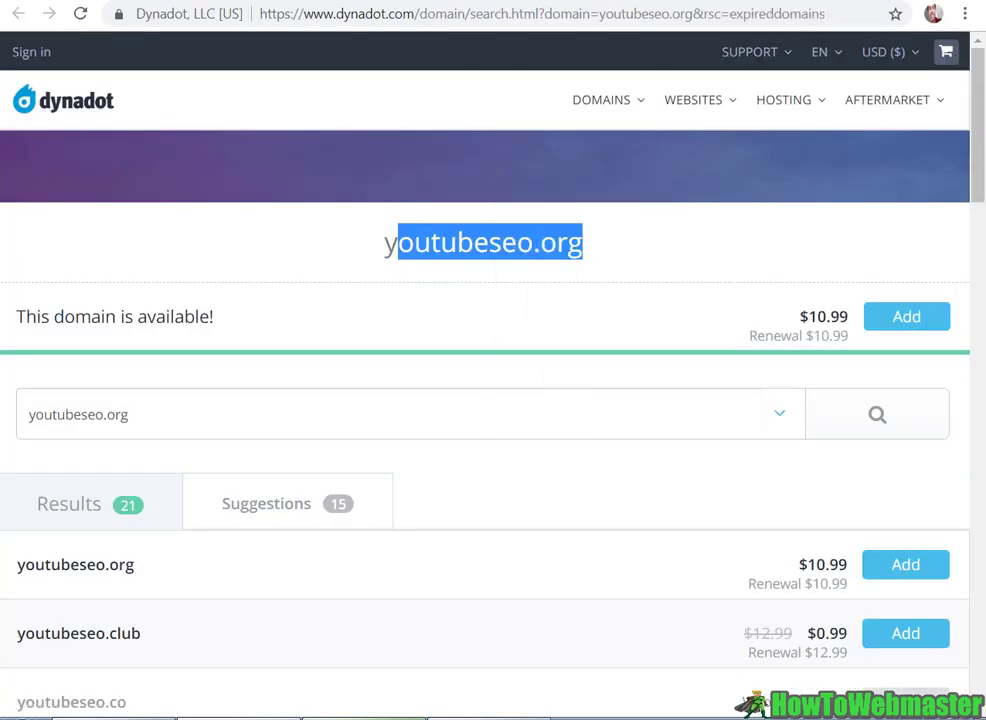
key(ctrl+Tab)
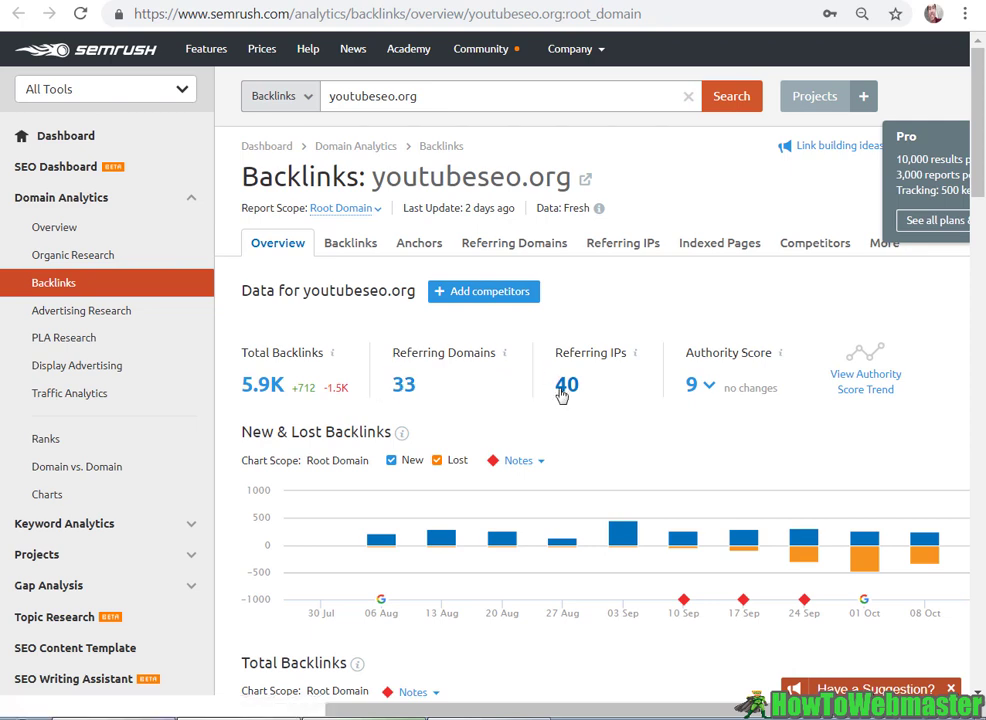
Review the report's backlink totals, new and lost backlinks, backlink types, follow ratio and TLD distribution for youtubeseo.org
scroll(612, 392, down, 2)
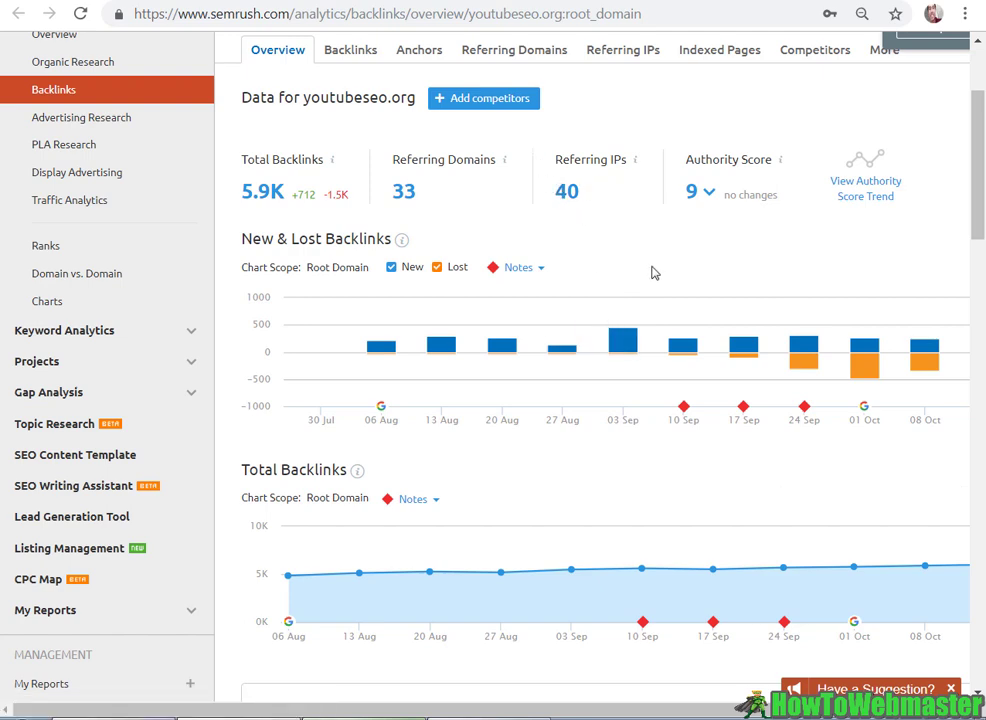
scroll(653, 272, down, 2)
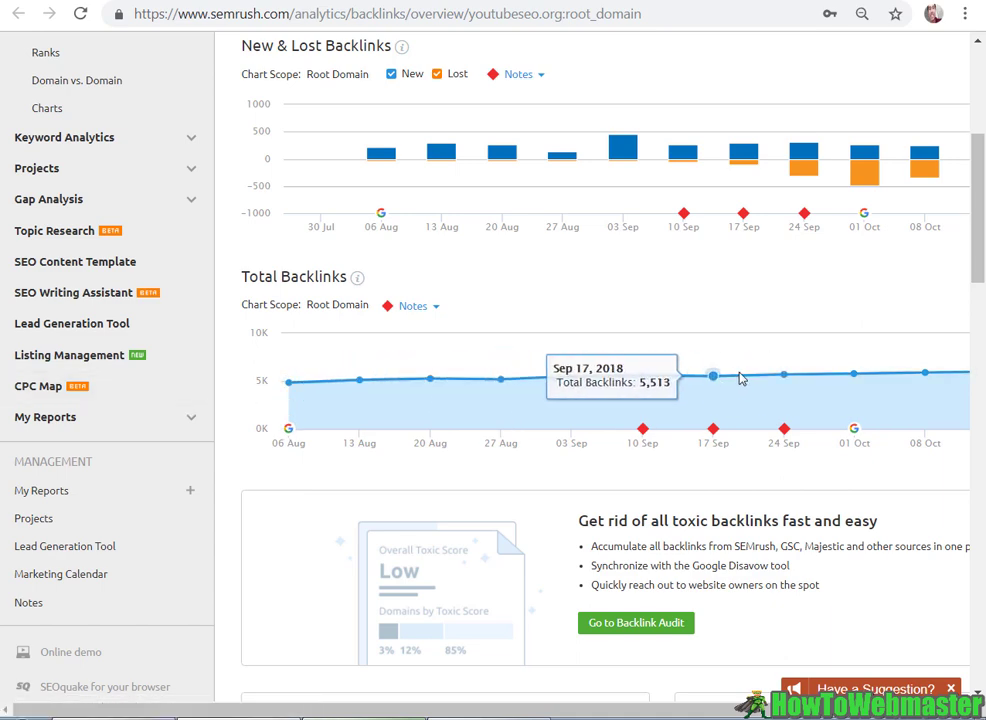
scroll(741, 378, down, 5)
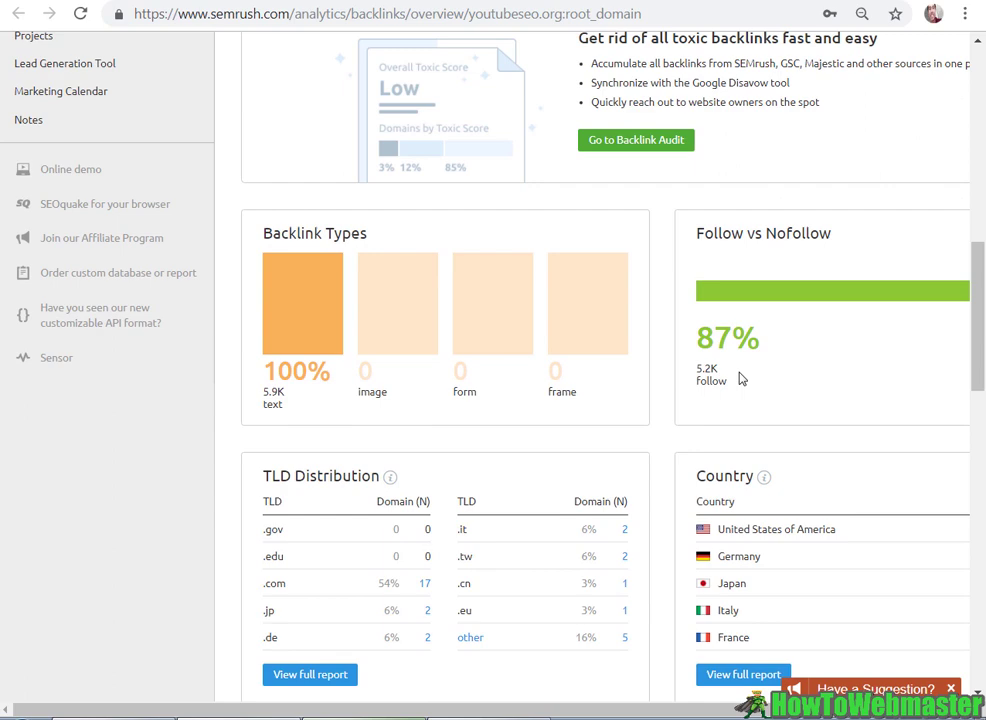
scroll(561, 229, down, 3)
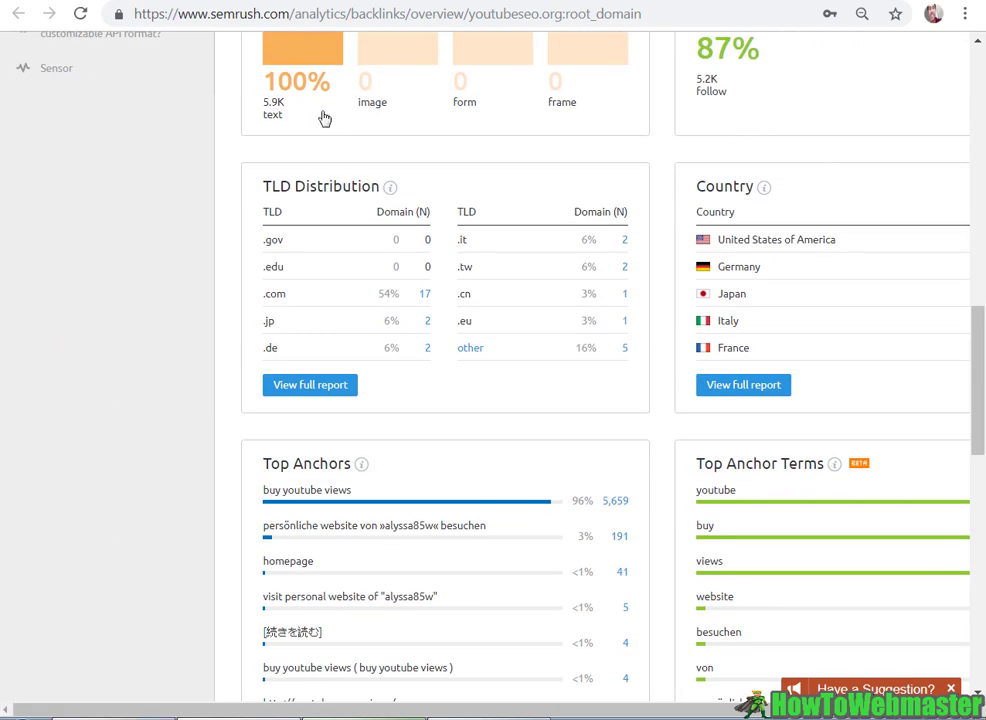
scroll(293, 189, up, 1)
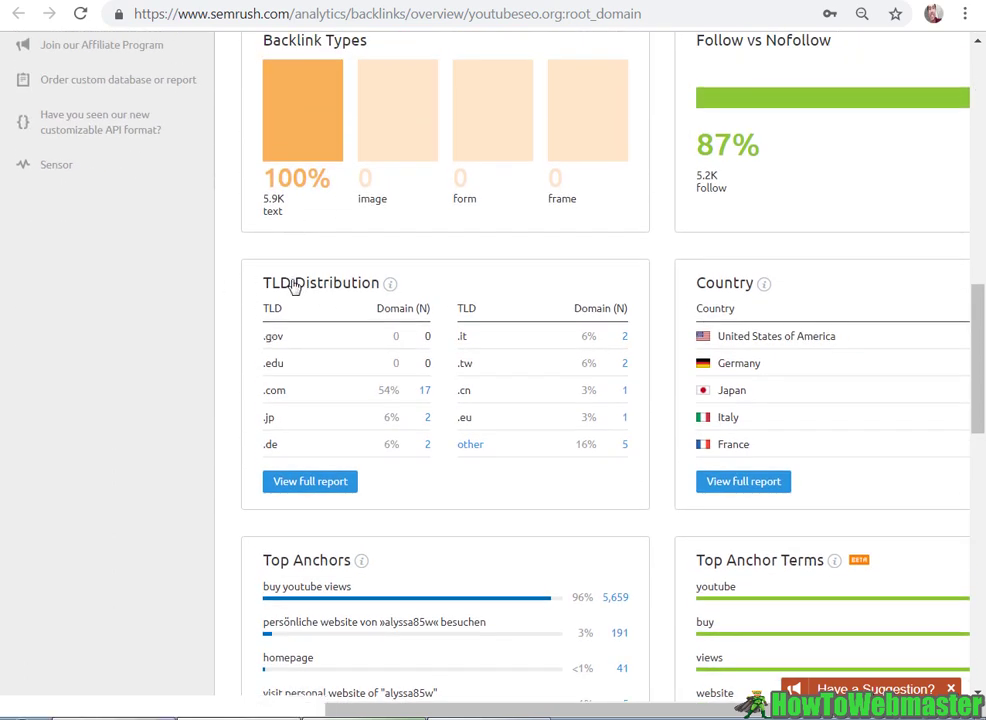
scroll(315, 392, up, 1)
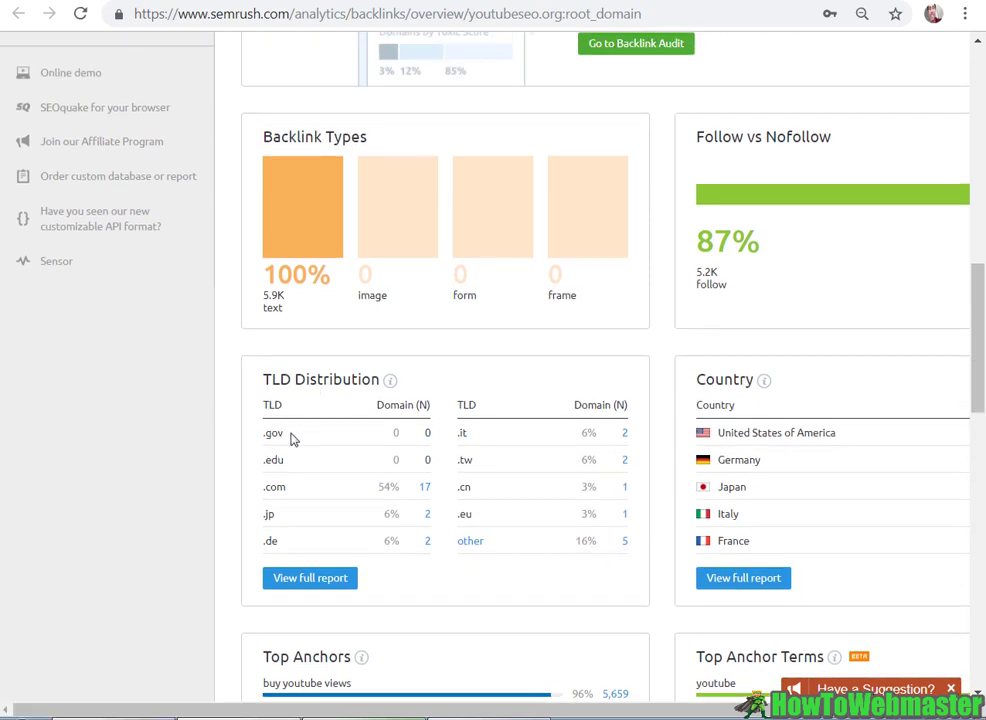
scroll(307, 556, down, 2)
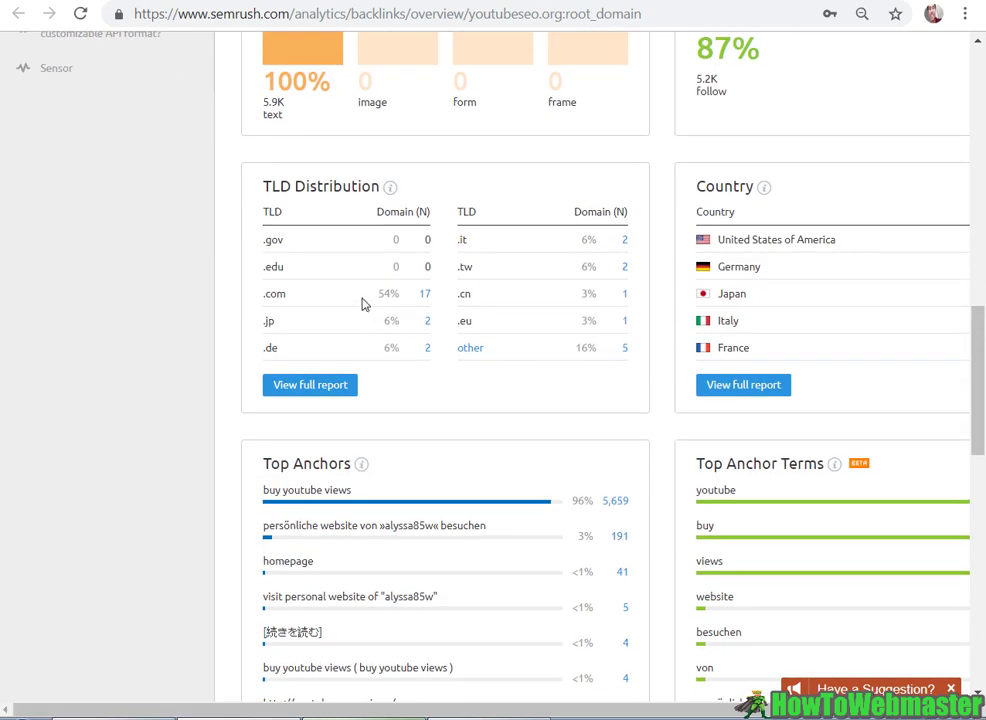
Highlight the .com share in the TLD distribution and the top anchor "buy youtube views", and look over the report's breakdowns
drag(363, 300, 407, 298)
scroll(532, 449, down, 2)
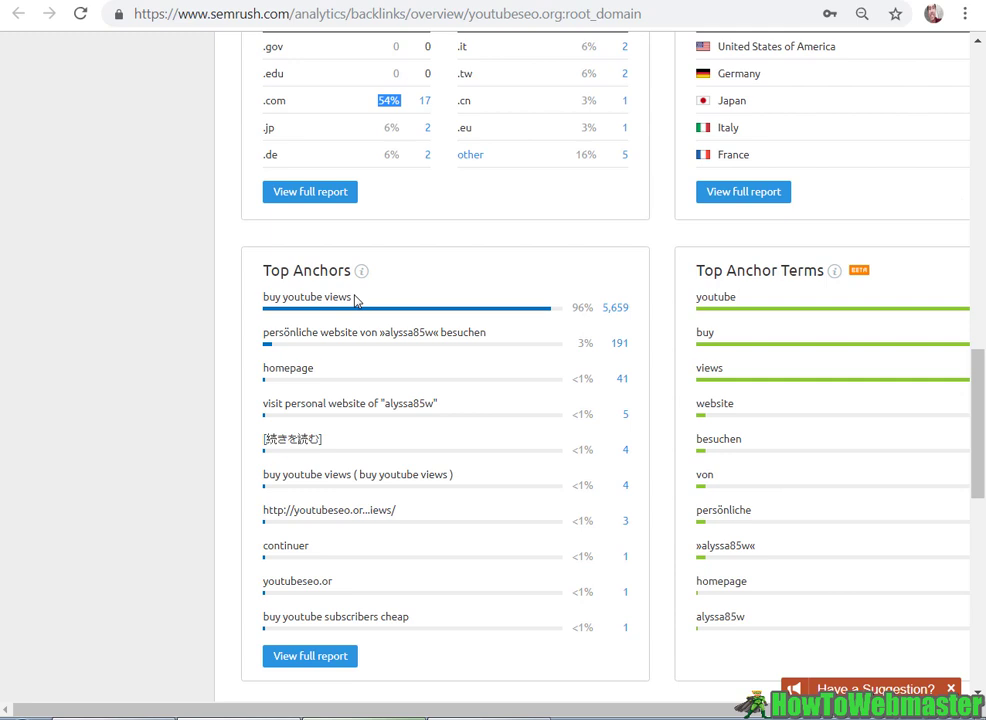
drag(355, 300, 264, 298)
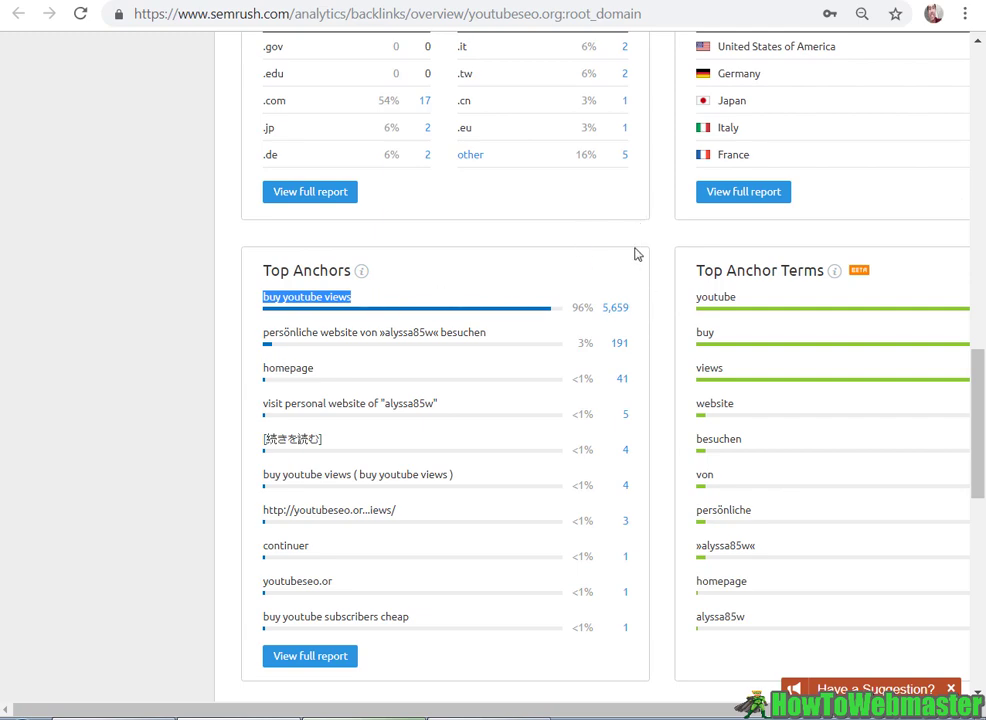
scroll(530, 337, up, 7)
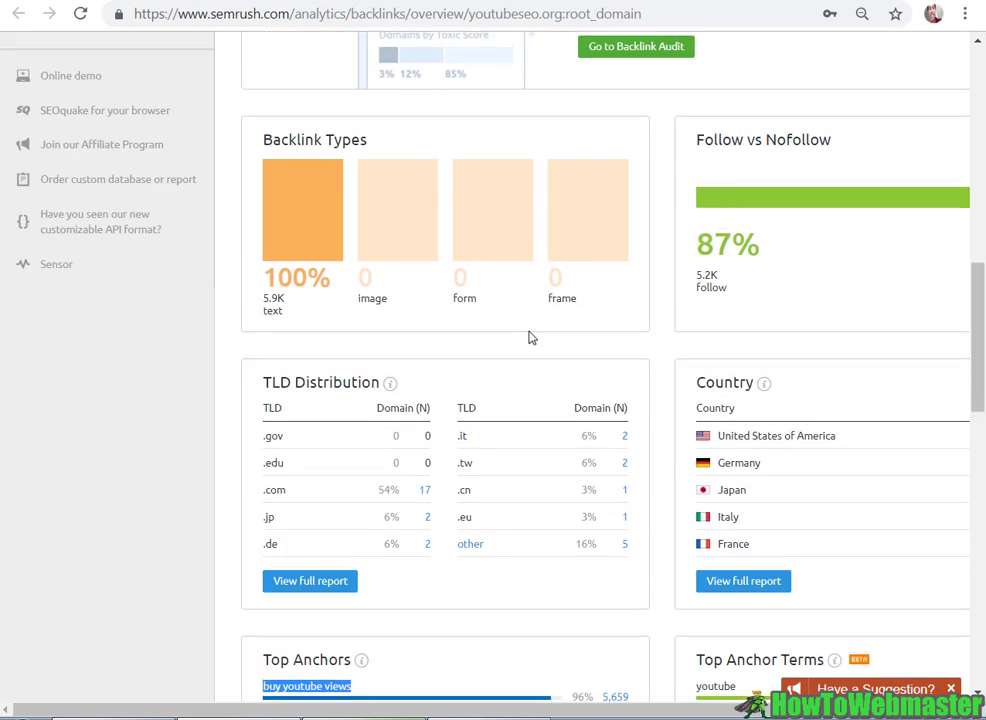
scroll(530, 337, down, 7)
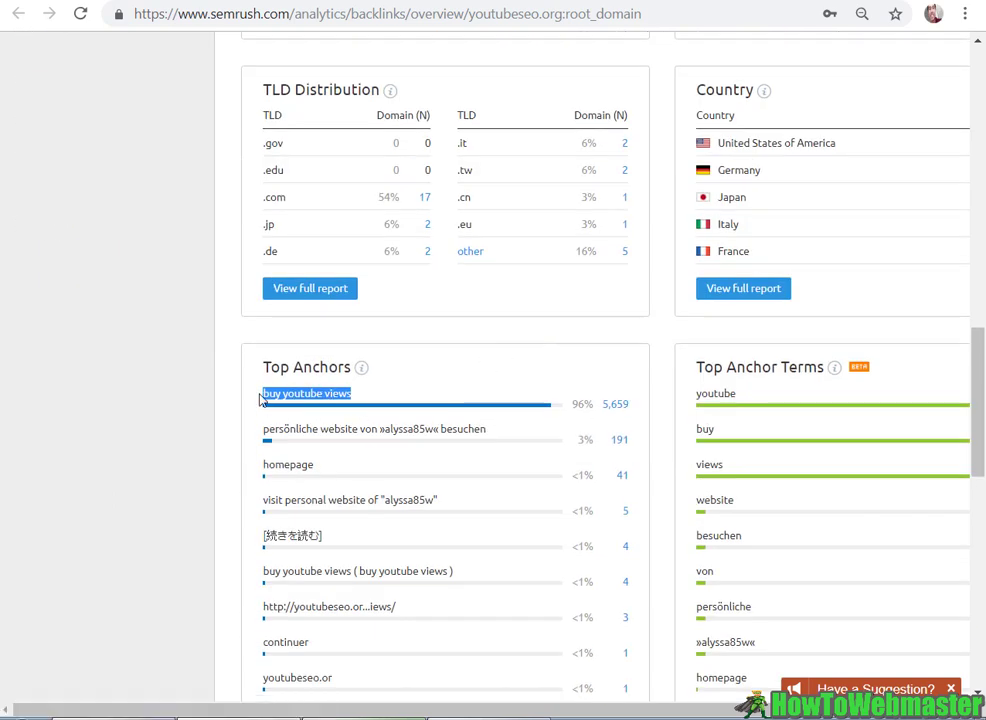
scroll(637, 399, up, 12)
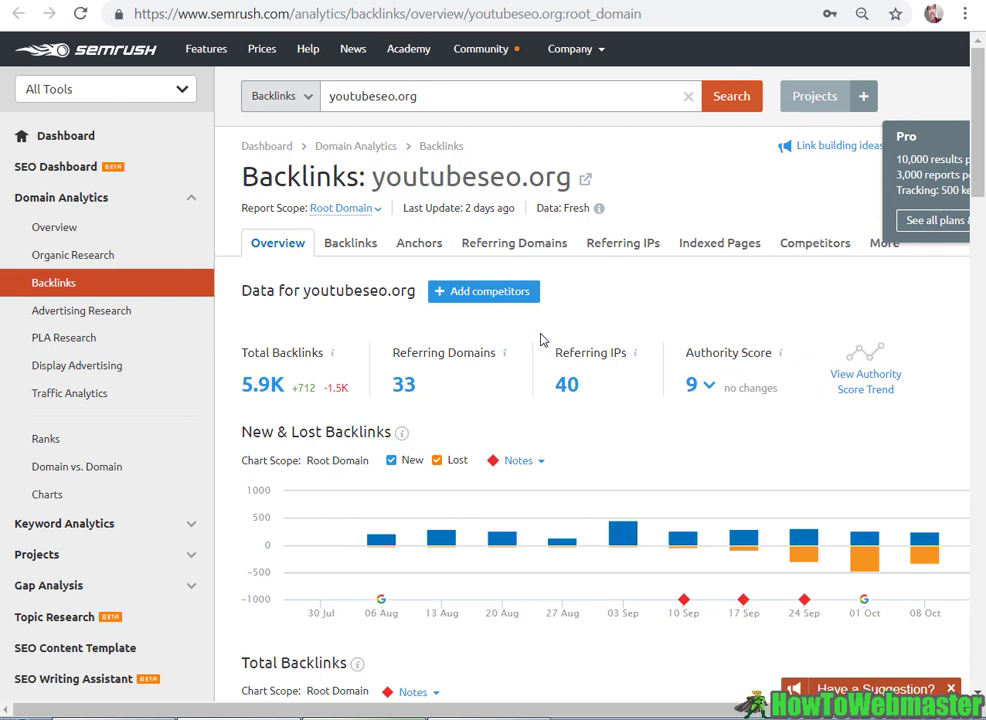
Return to the ExpiredDomains.net list, open the SEOkicks report for YouTubeSeo.org and check its backlink stats
key(ctrl+Tab)
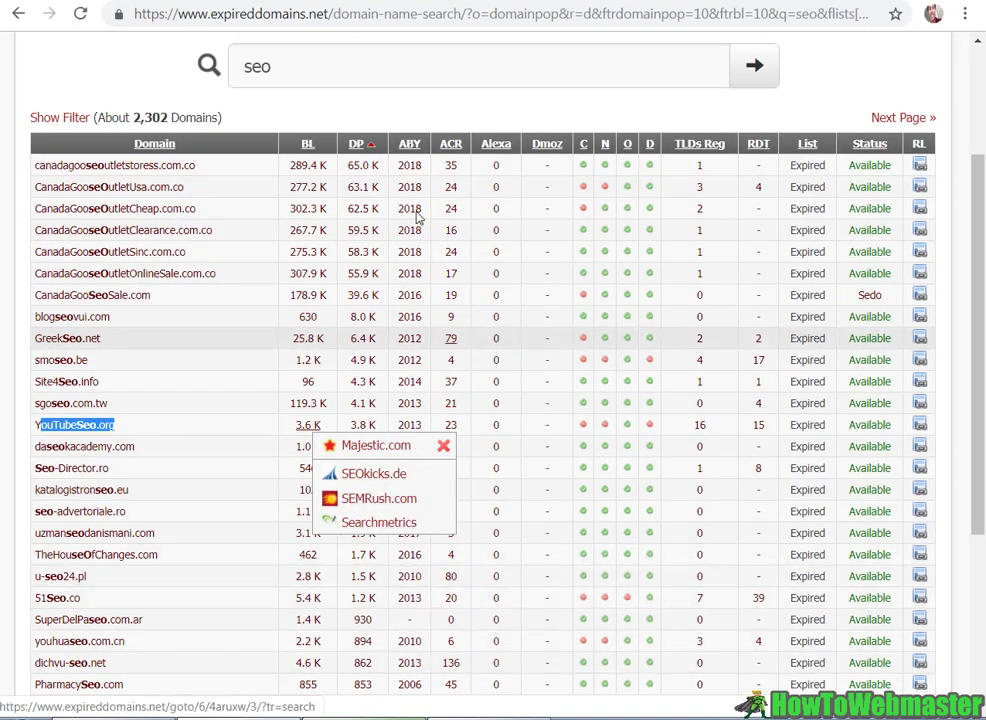
click(373, 473)
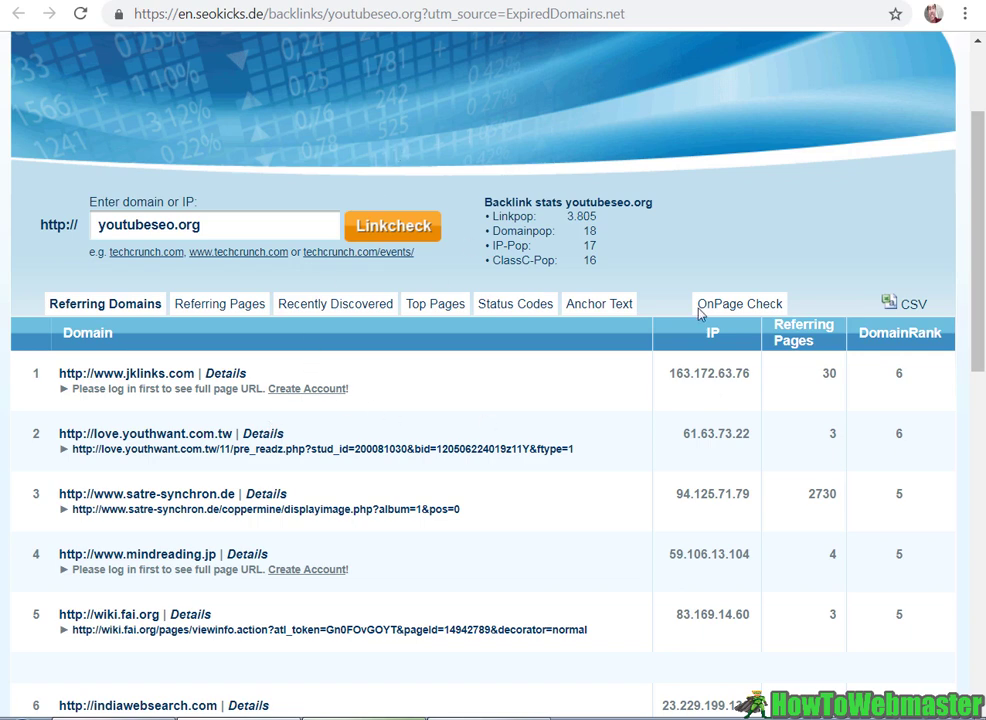
drag(613, 224, 562, 222)
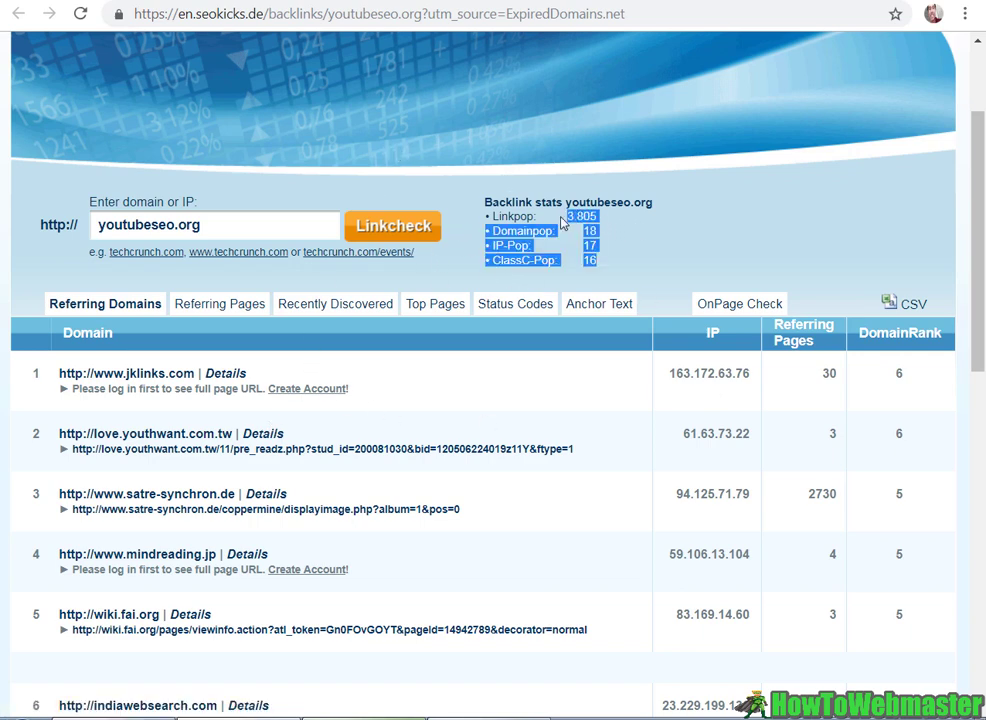
click(730, 237)
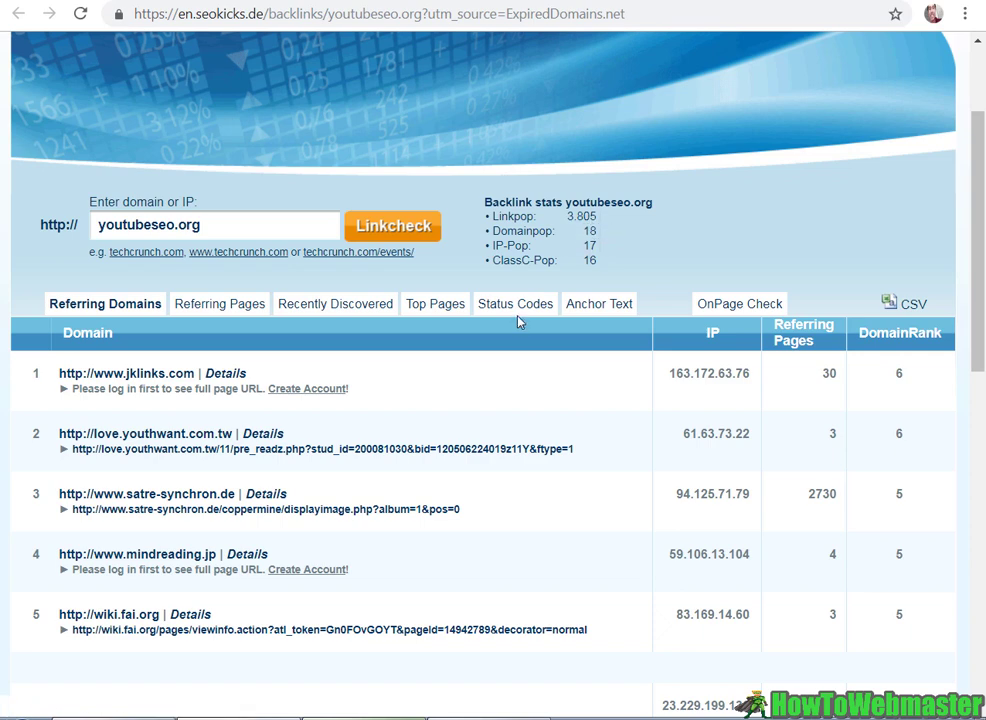
Compare the SEMrush overview with SEOkicks and look through the full list of domains referring to youtubeseo.org
click(560, 3)
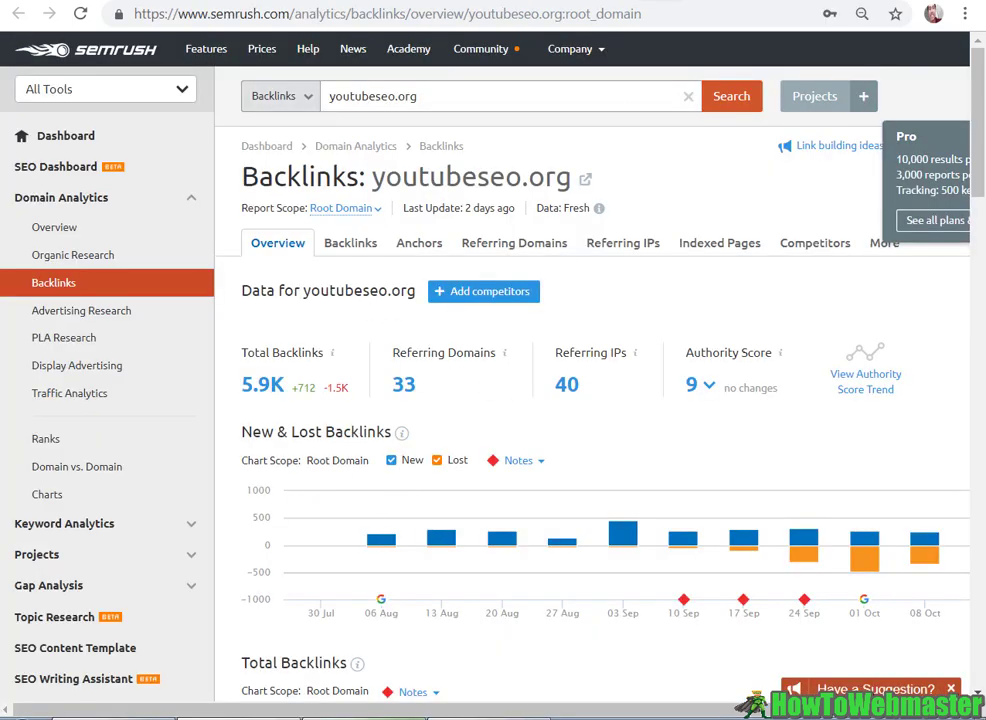
key(ctrl+Tab)
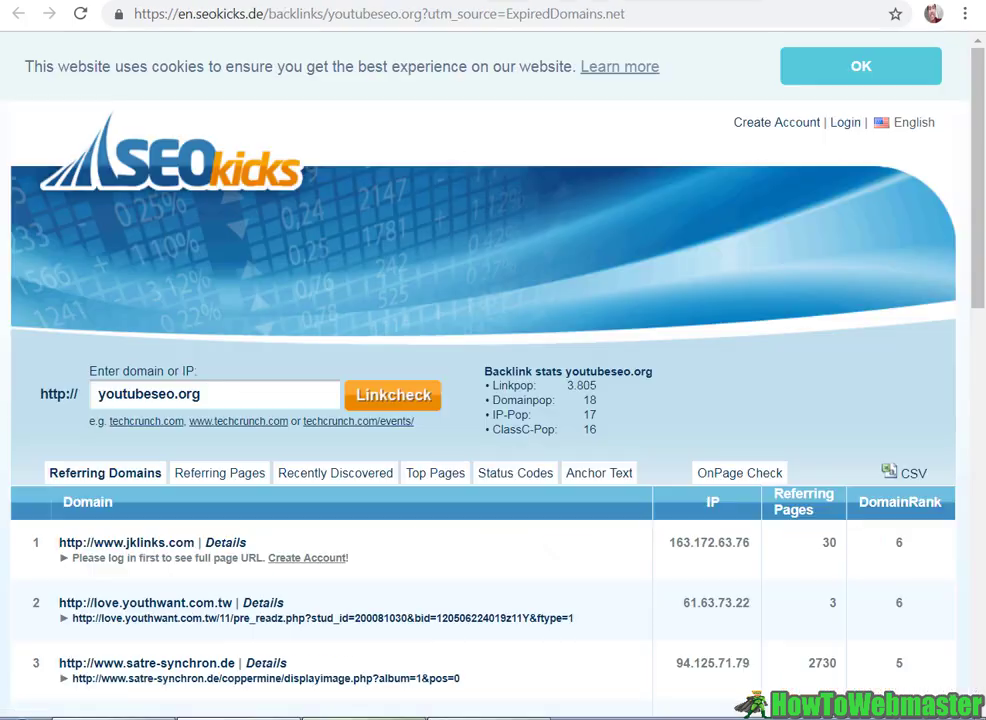
scroll(490, 400, down, 2)
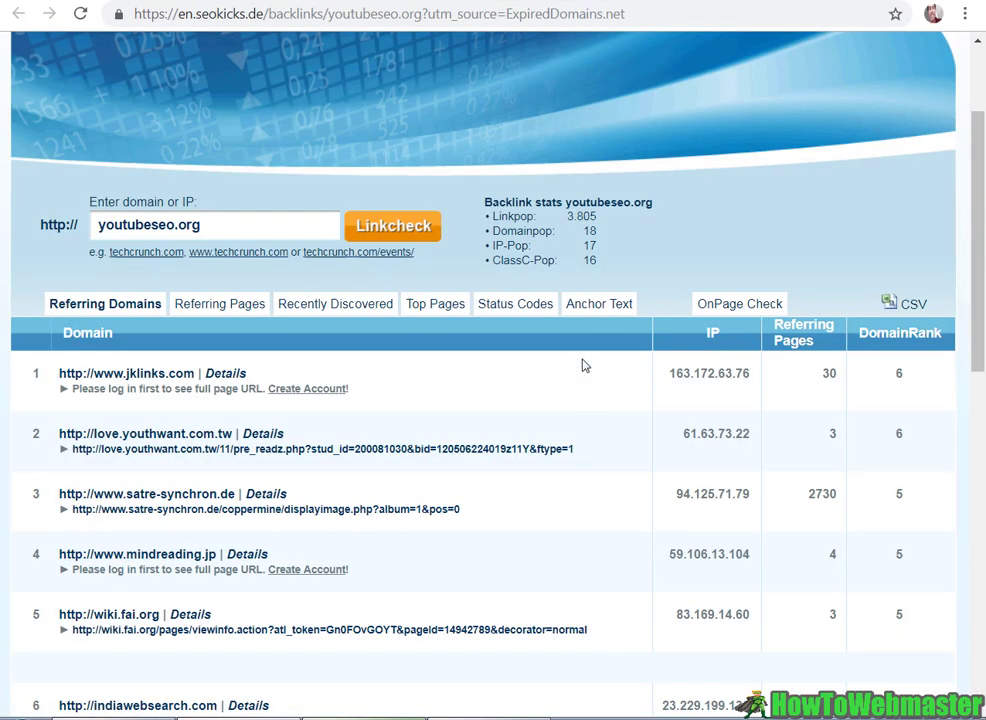
scroll(322, 441, down, 8)
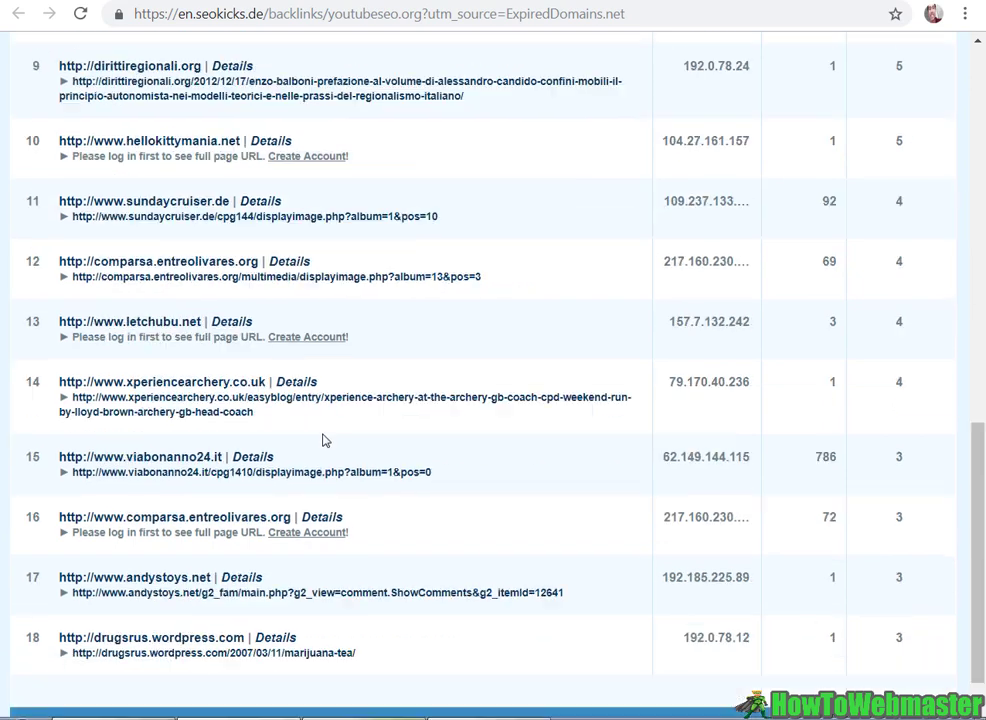
scroll(232, 422, up, 10)
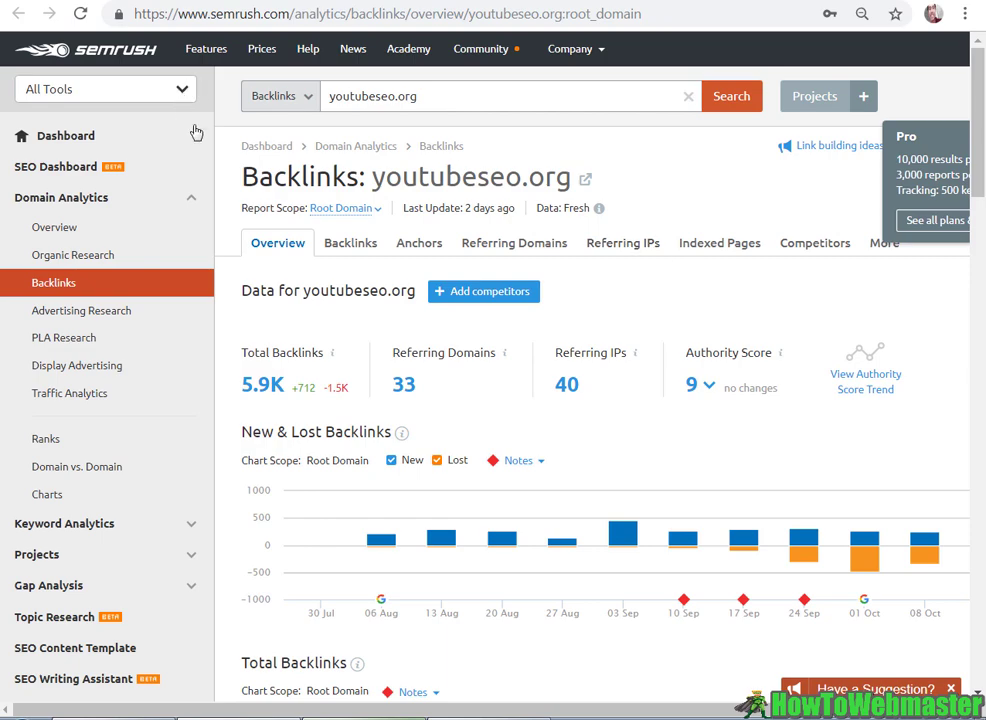
Go back to the SEMrush report and re-examine its backlink, referring domain and authority score figures
scroll(449, 354, down, 2)
scroll(440, 400, up, 2)
scroll(450, 160, down, 1)
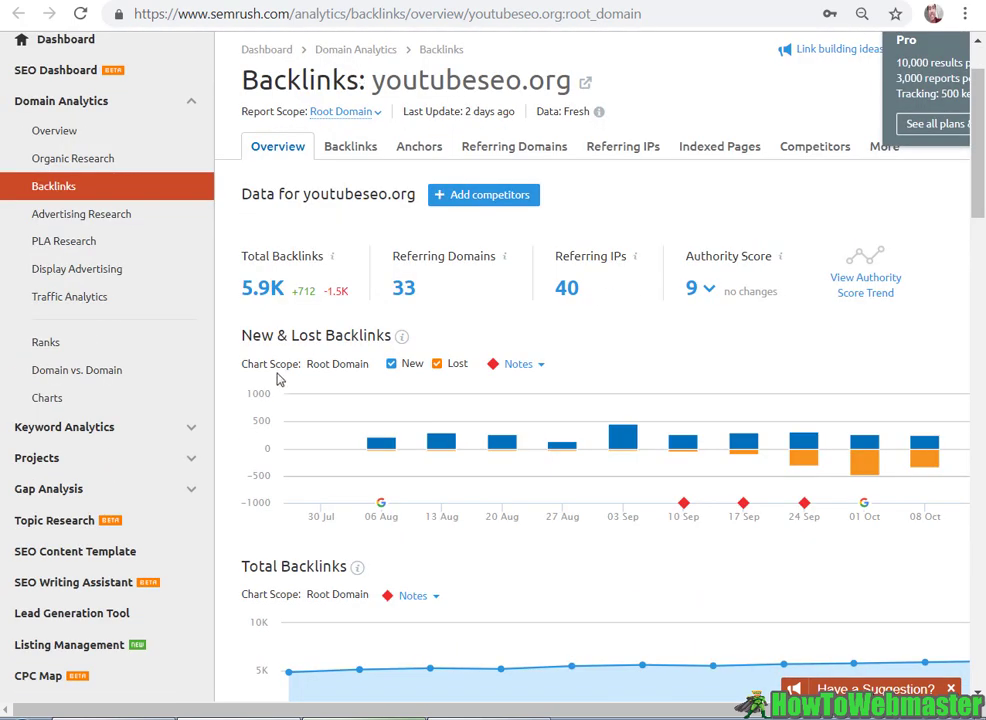
scroll(279, 376, up, 1)
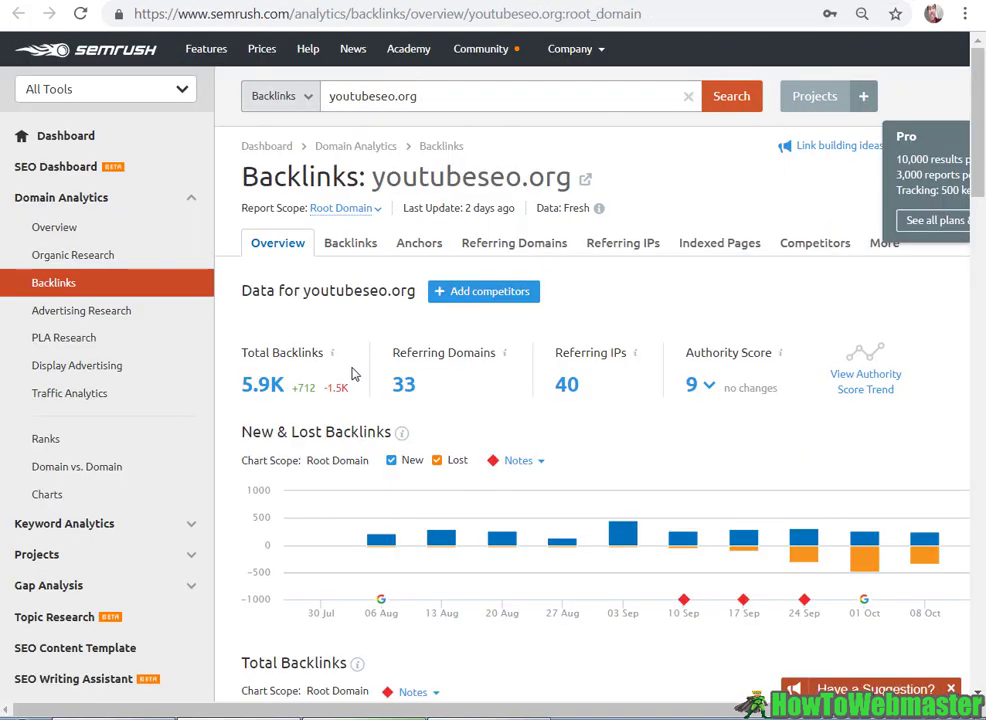
scroll(537, 392, down, 1)
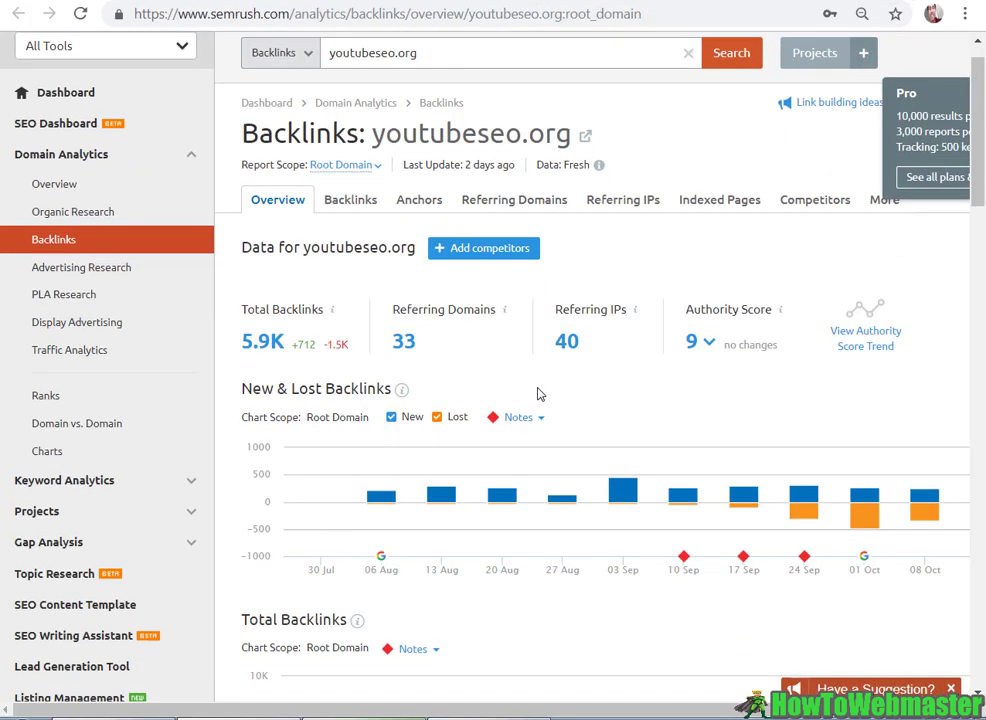
scroll(537, 392, up, 1)
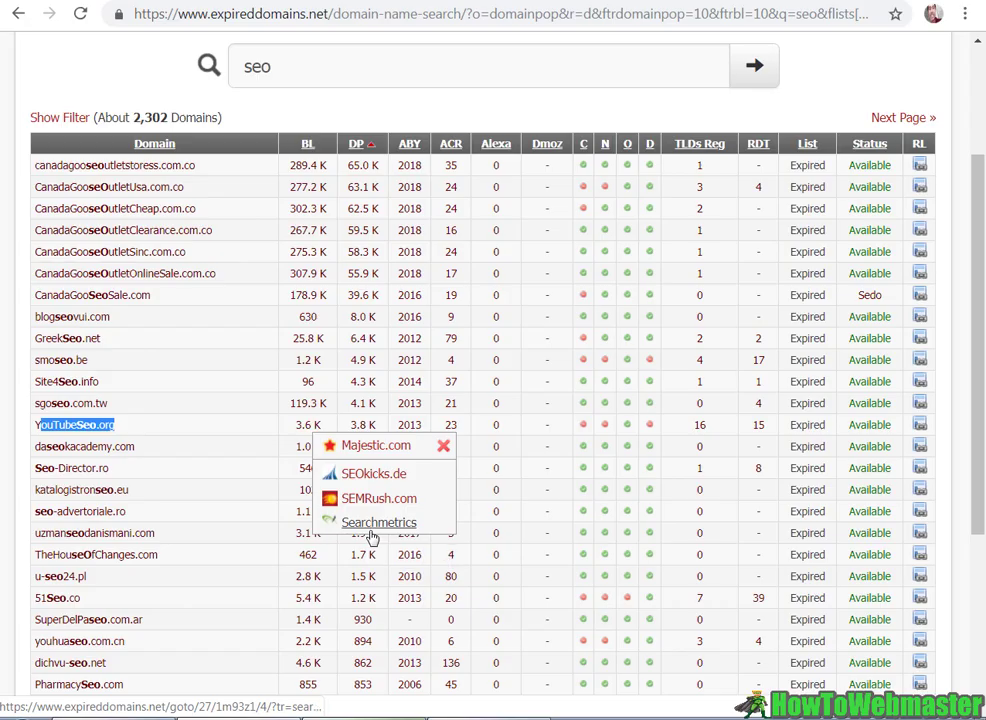
Check the Searchmetrics report for YouTubeSeo.org from its backlink services, and close the opened report pages to return to the domain list
click(378, 522)
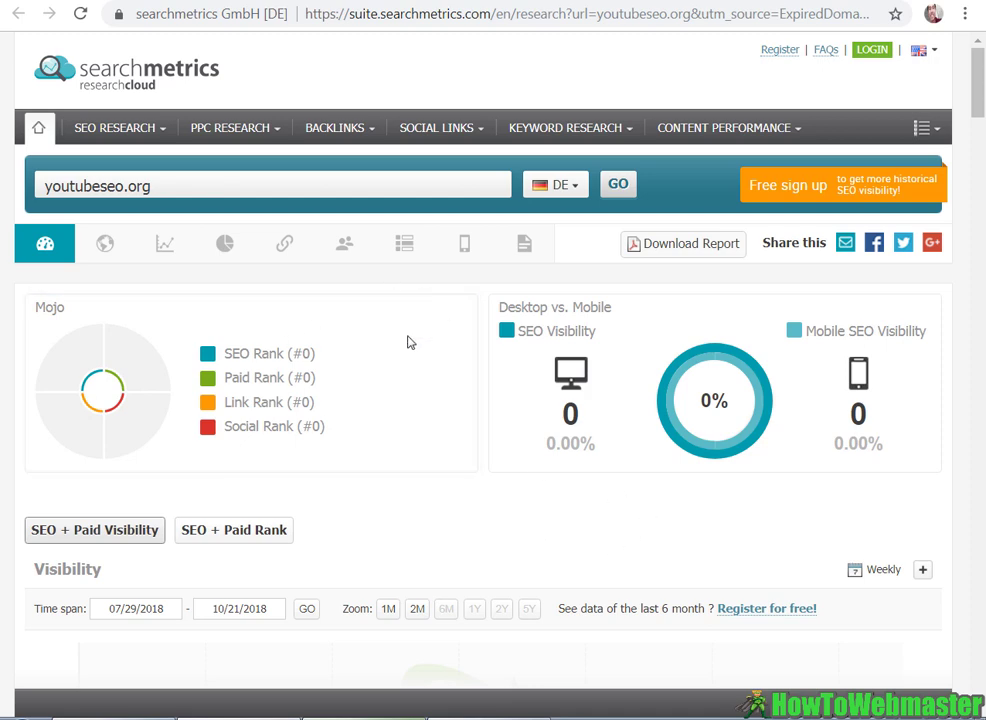
key(ctrl+w)
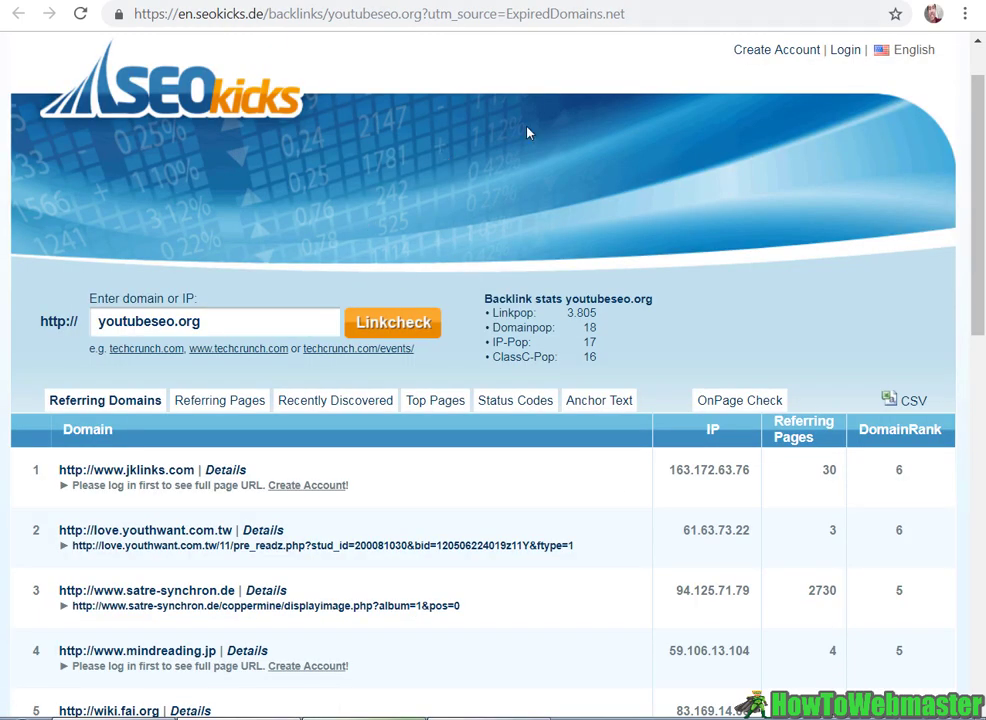
key(ctrl+w)
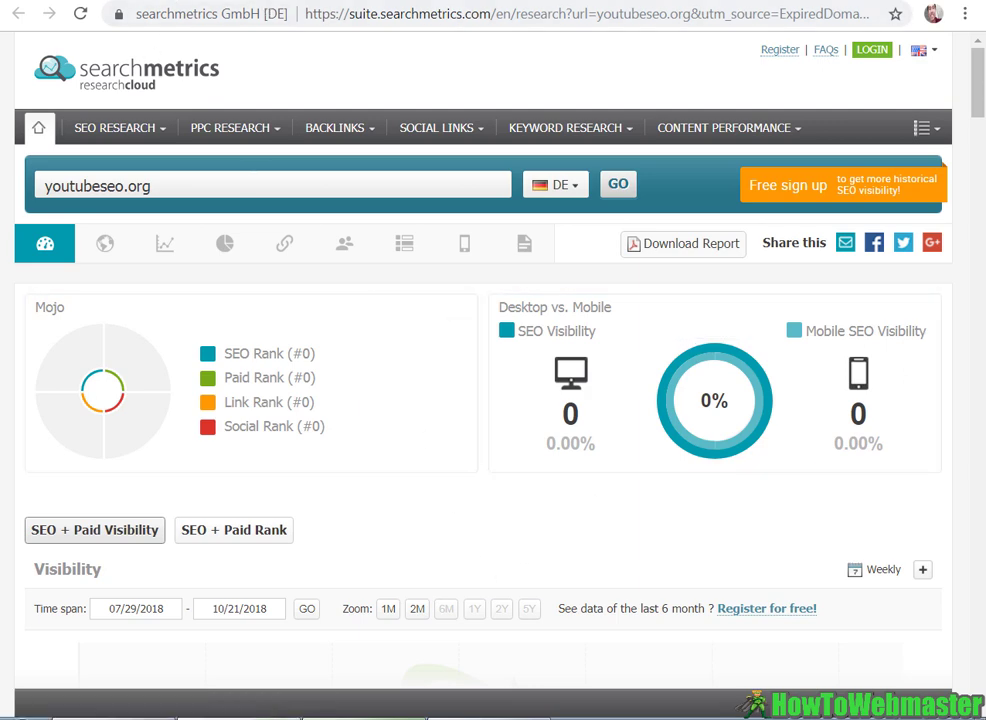
key(ctrl+w)
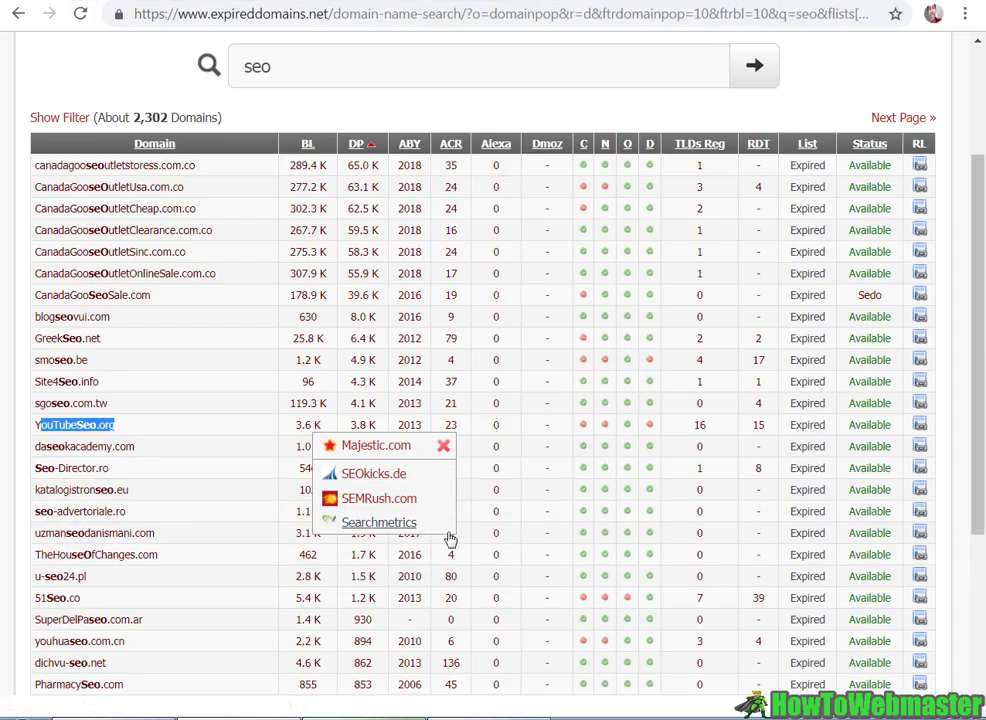